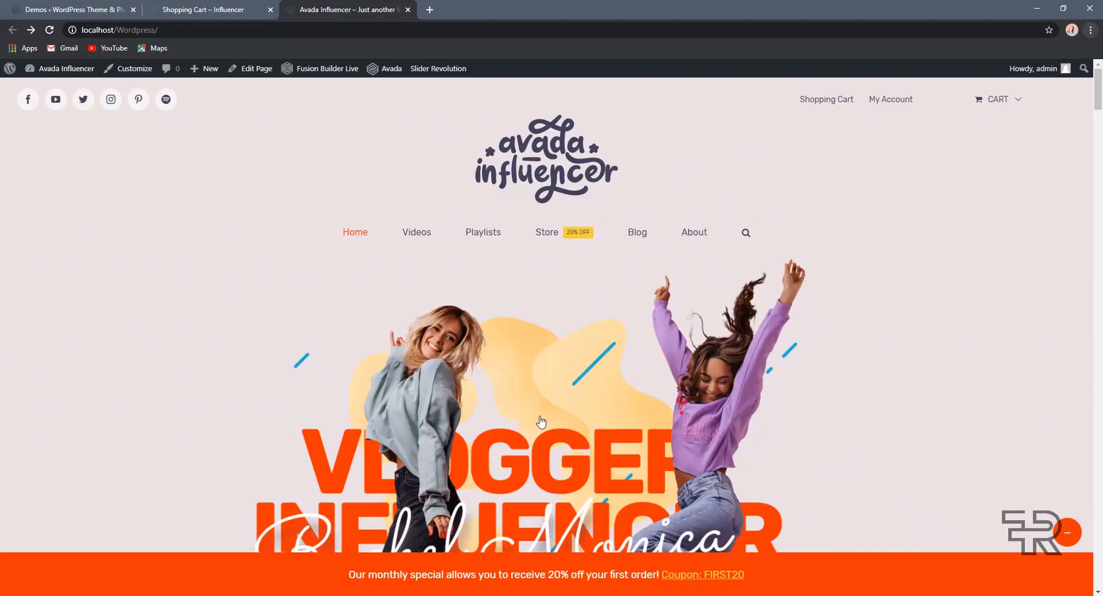
Step: Look over the Avada Influencer home page, from the hero banner down past the What's New section
scroll(485, 297, "down", 10)
scroll(764, 363, "down", 7)
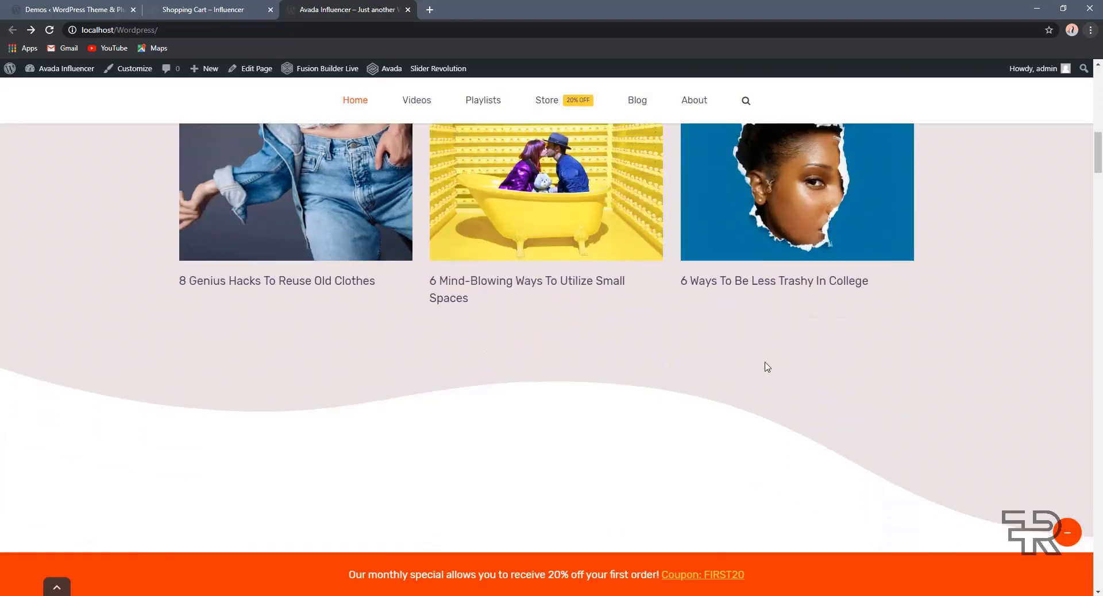
scroll(784, 352, "up", 9)
scroll(783, 352, "up", 6)
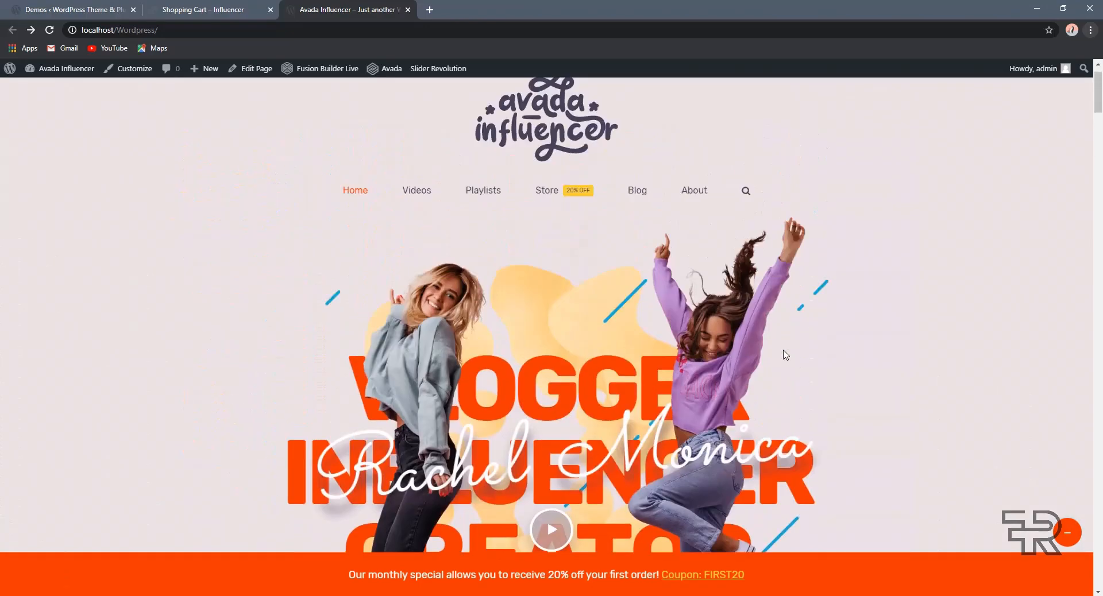
scroll(779, 353, "down", 6)
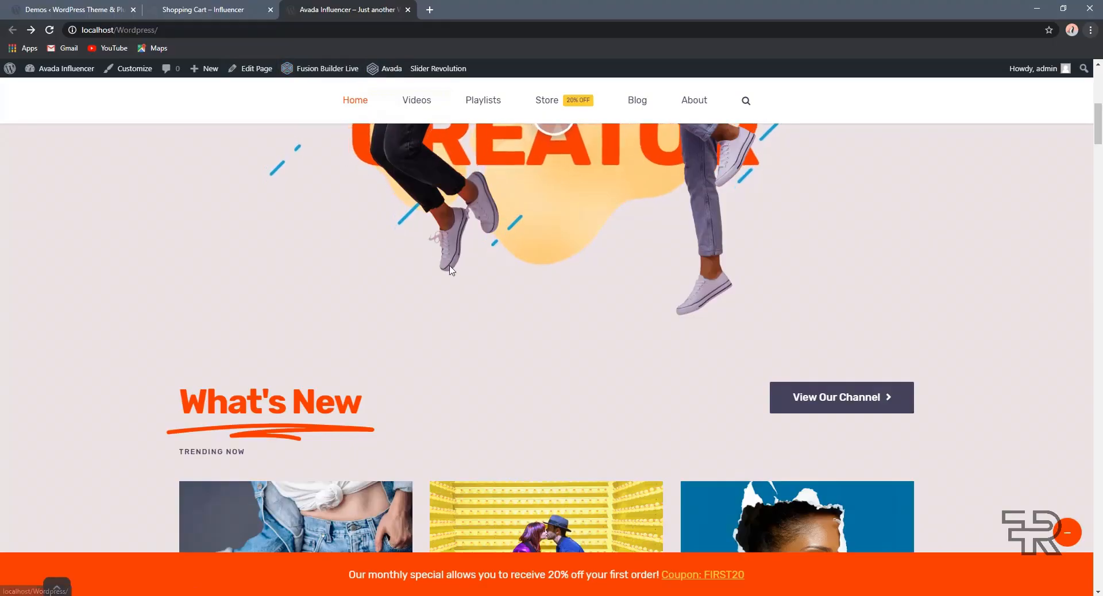
scroll(449, 265, "up", 3)
scroll(451, 270, "up", 1)
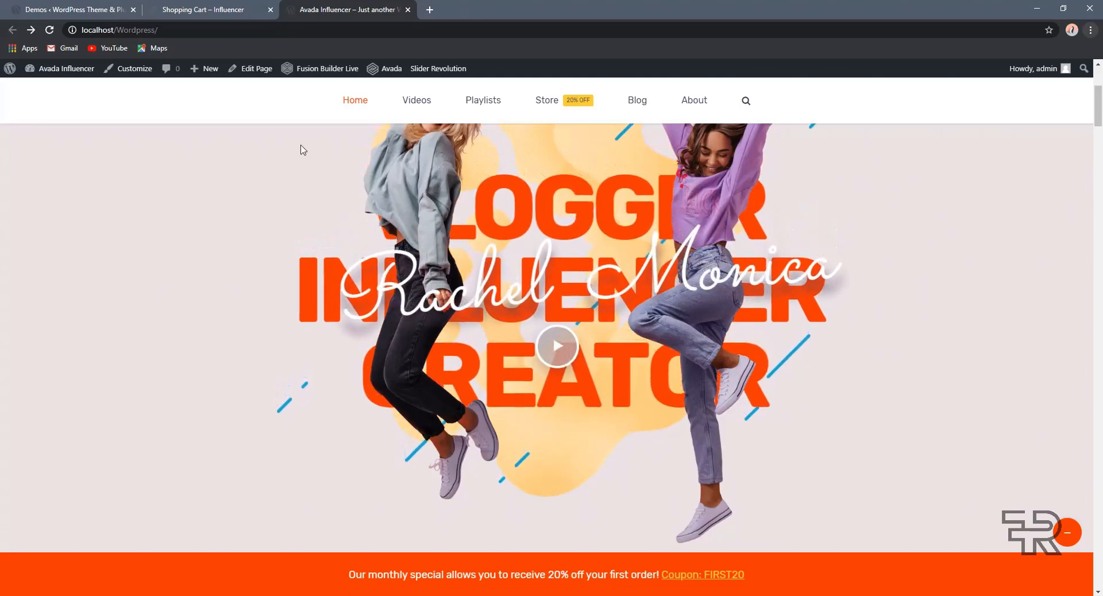
Step: Open the home page for editing in a new browser tab and switch to it
middle_click(265, 73)
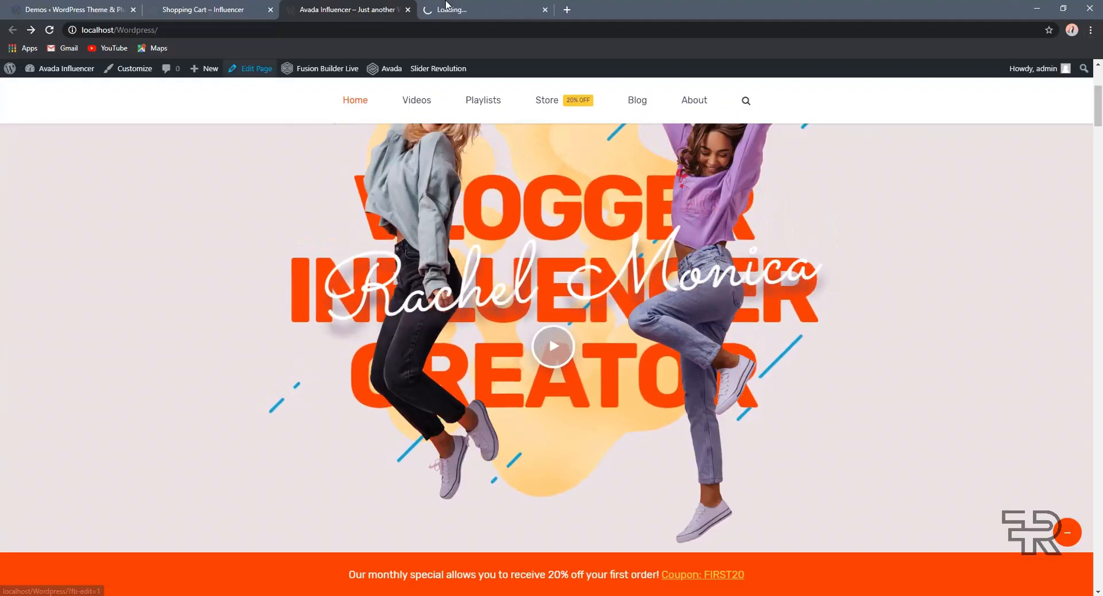
right_click(252, 66)
left_click(475, 6)
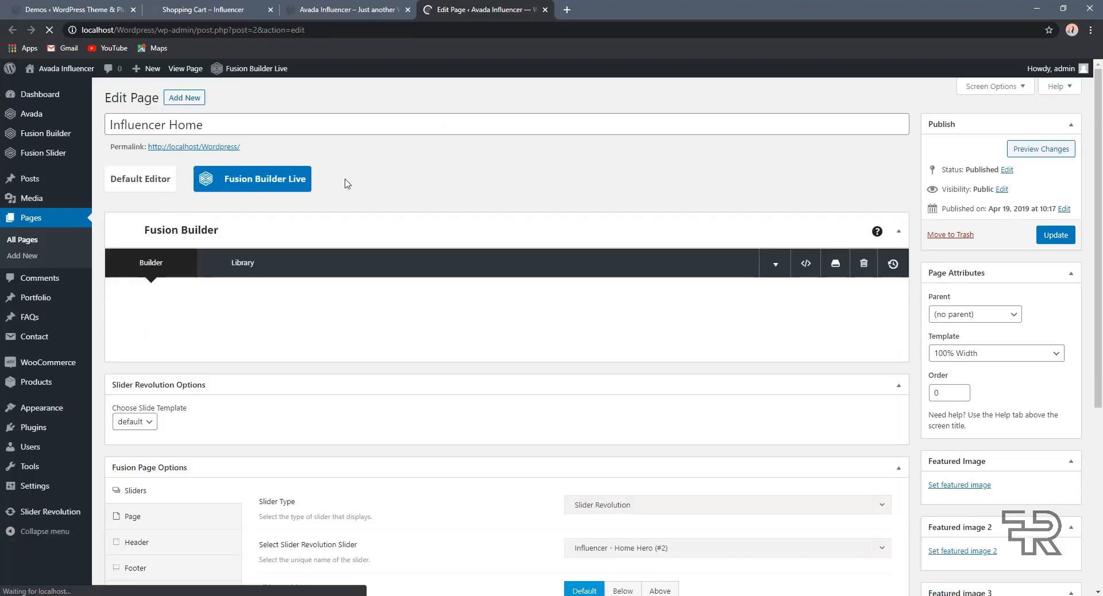
left_click_drag(213, 125, 125, 111)
left_click(336, 164)
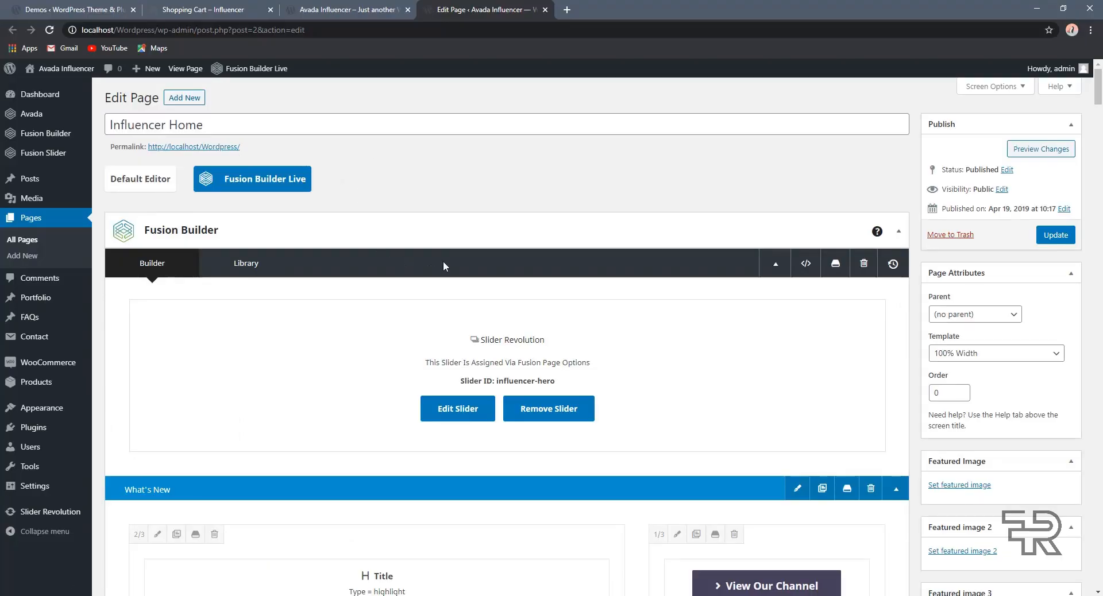
Step: Examine the page's Fusion Builder layout, from the slider block down to the Portfolio element in the What's New container
scroll(443, 260, "down", 1)
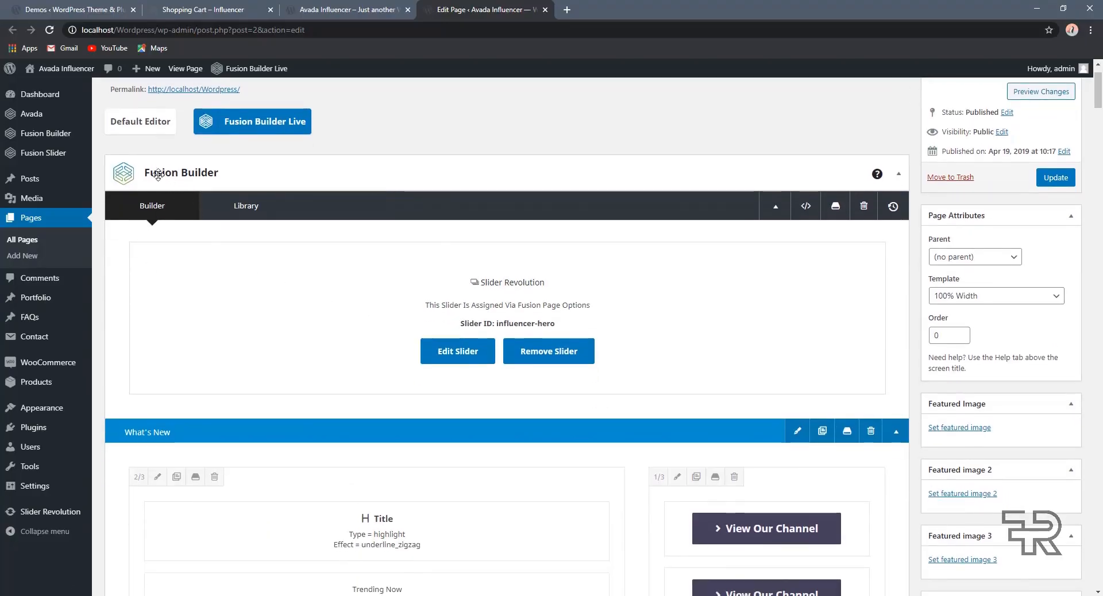
scroll(364, 230, "down", 2)
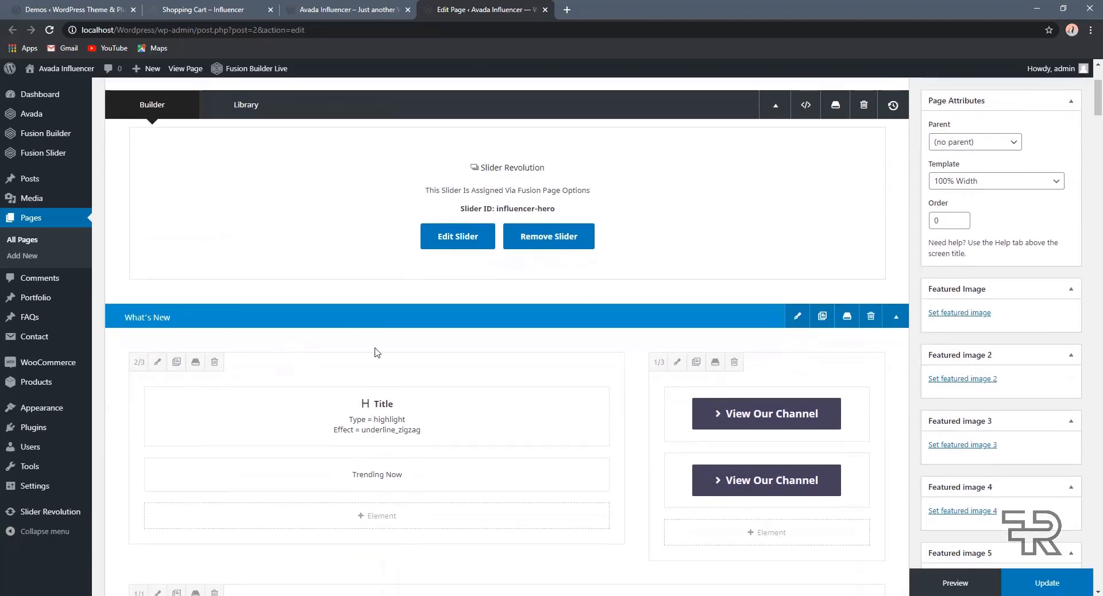
scroll(314, 351, "down", 1)
scroll(155, 322, "down", 1)
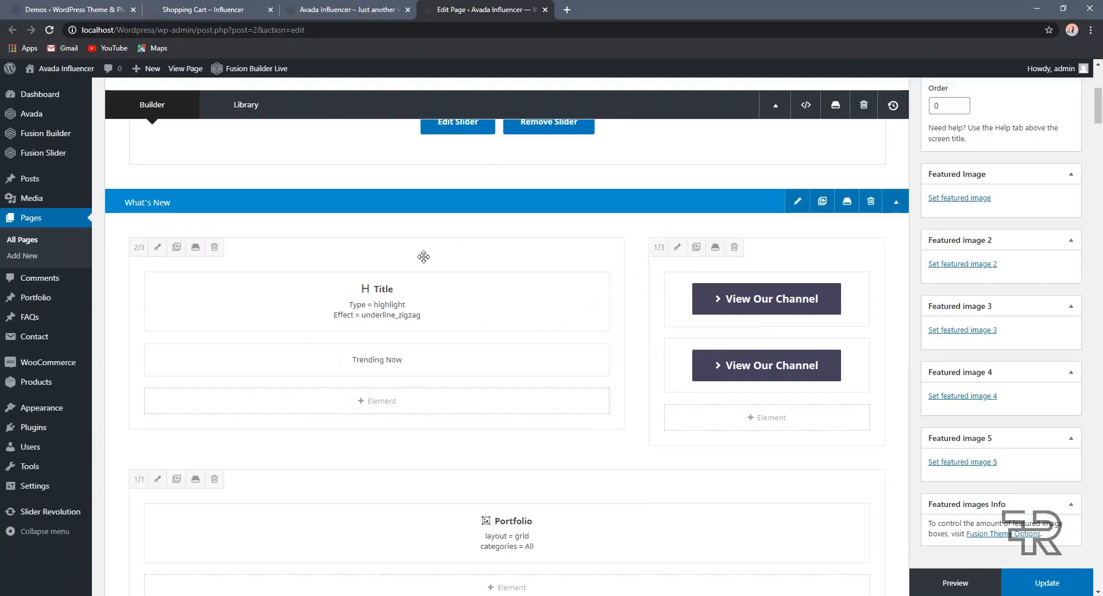
scroll(423, 257, "down", 2)
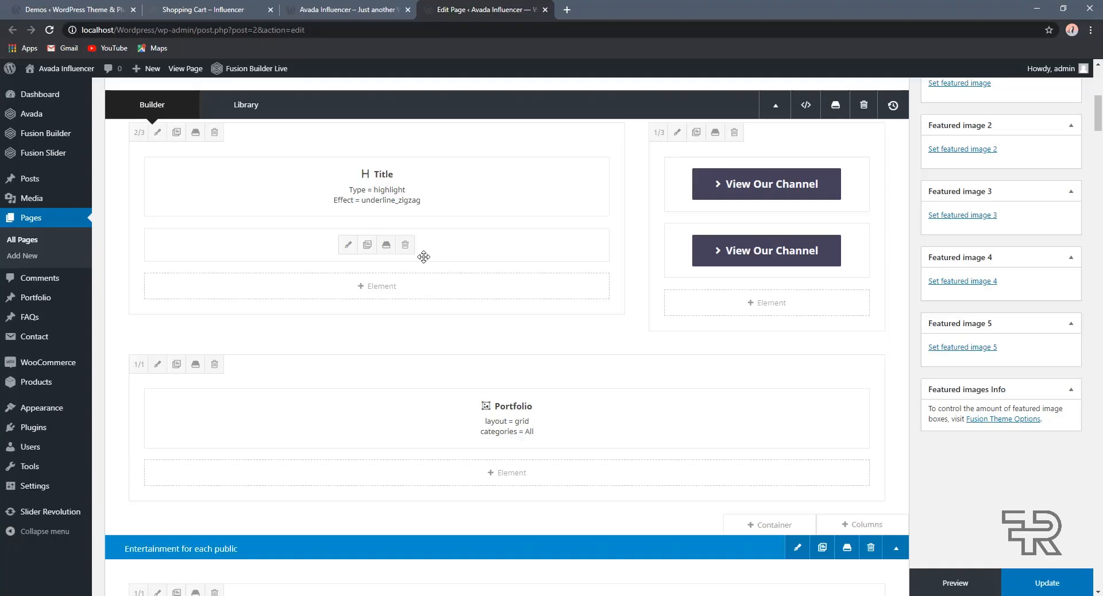
scroll(488, 252, "up", 3)
scroll(475, 239, "down", 1)
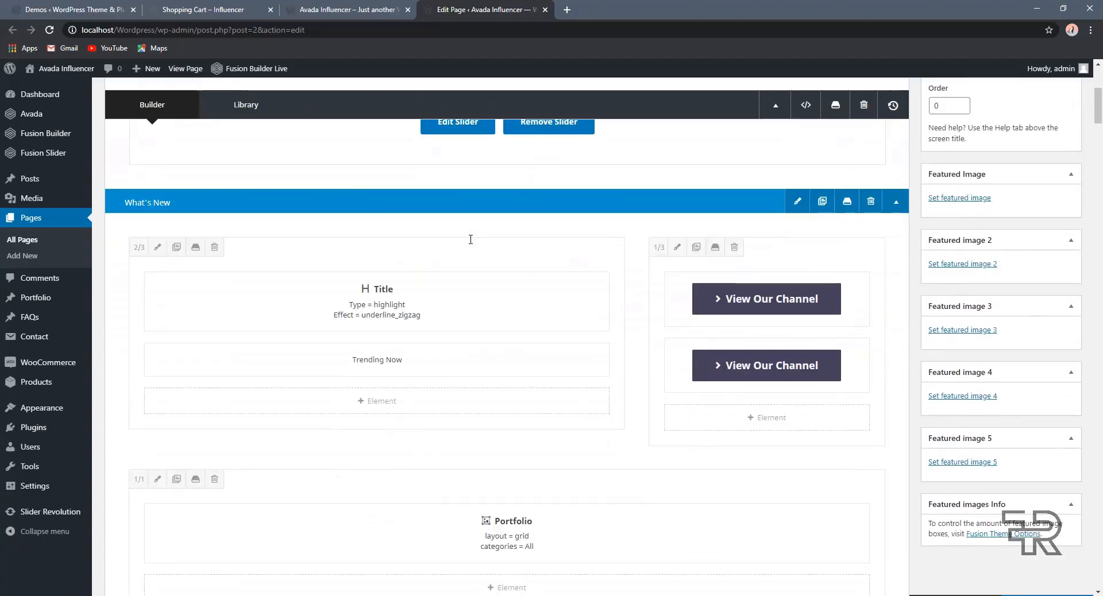
Step: Compare the hero banner on the live page with the Slider Revolution block in the page editor
left_click(347, 8)
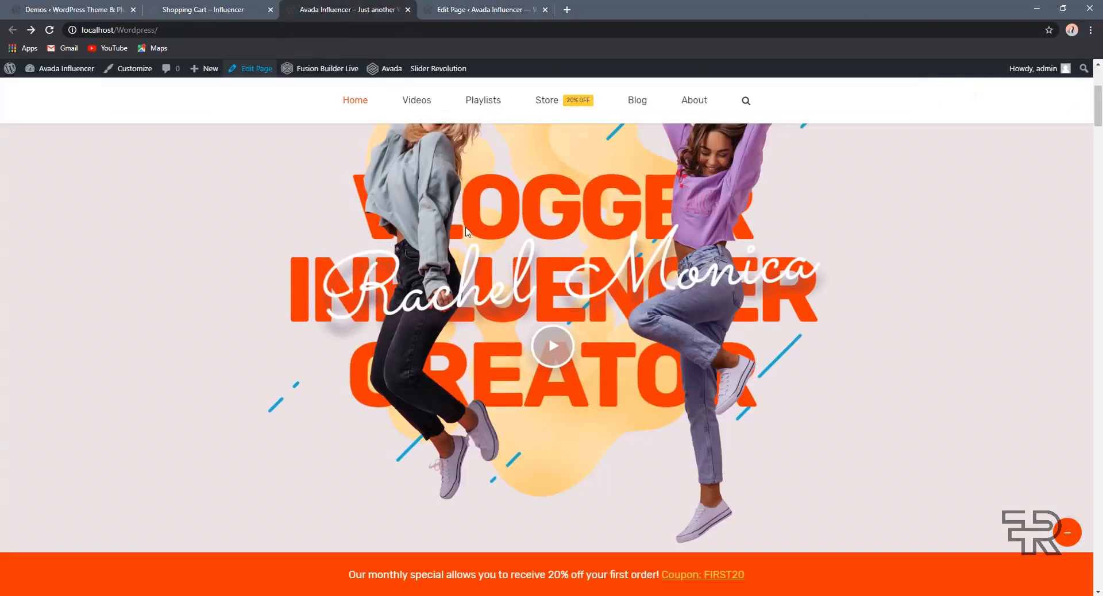
key("ctrl+Tab")
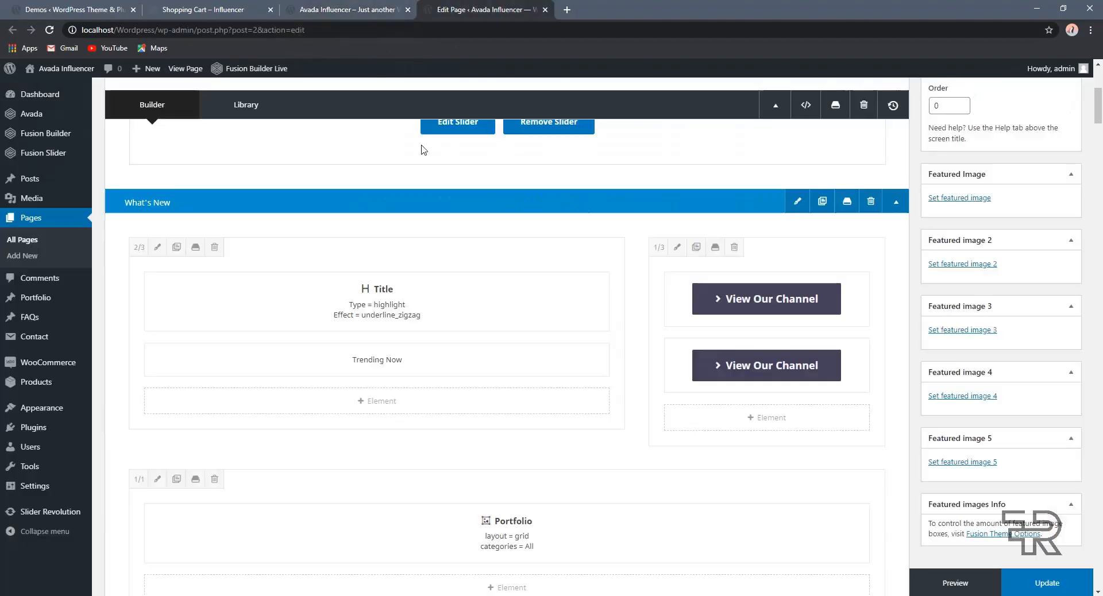
scroll(457, 274, "up", 3)
left_click_drag(483, 225, 557, 225)
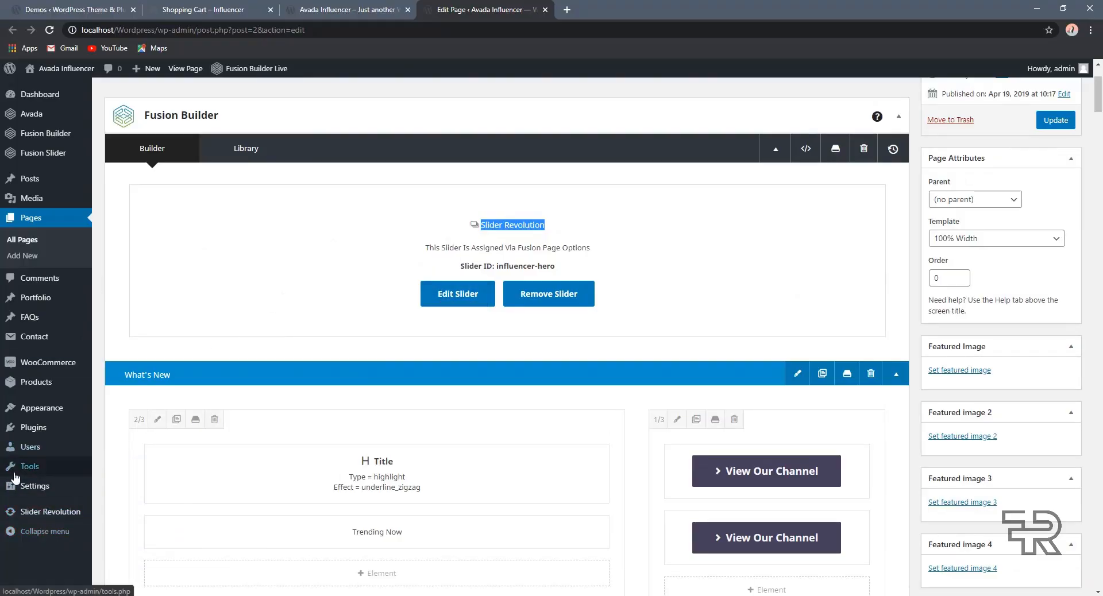
left_click(234, 293)
Step: Check the What's New section on the live page and open the settings of its Title element in the builder
left_click(373, 7)
scroll(445, 218, "down", 6)
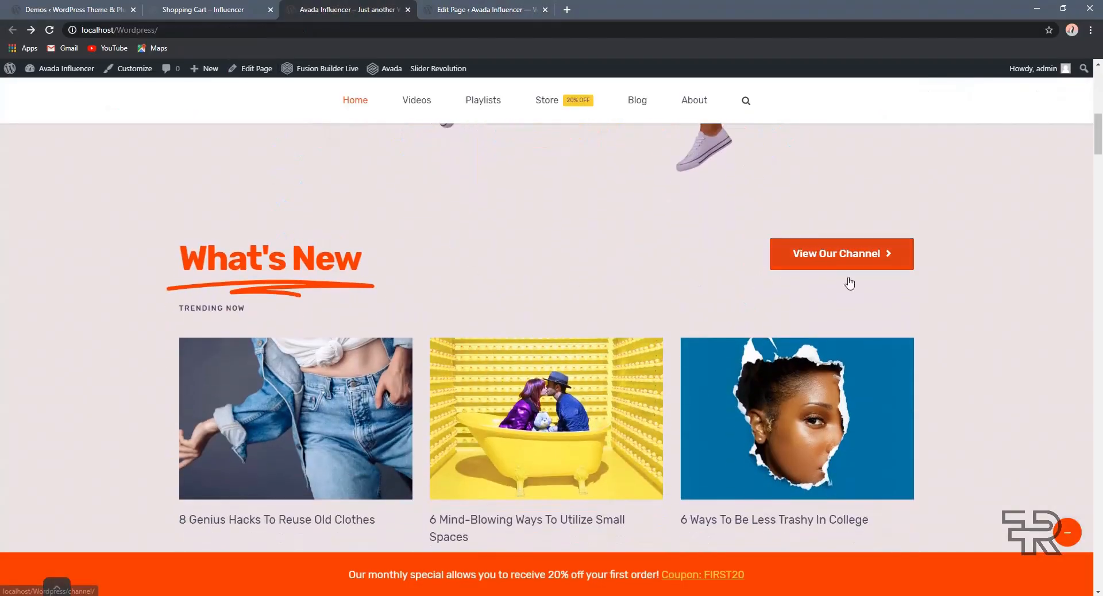
left_click(441, 8)
scroll(503, 255, "down", 2)
scroll(503, 255, "down", 1)
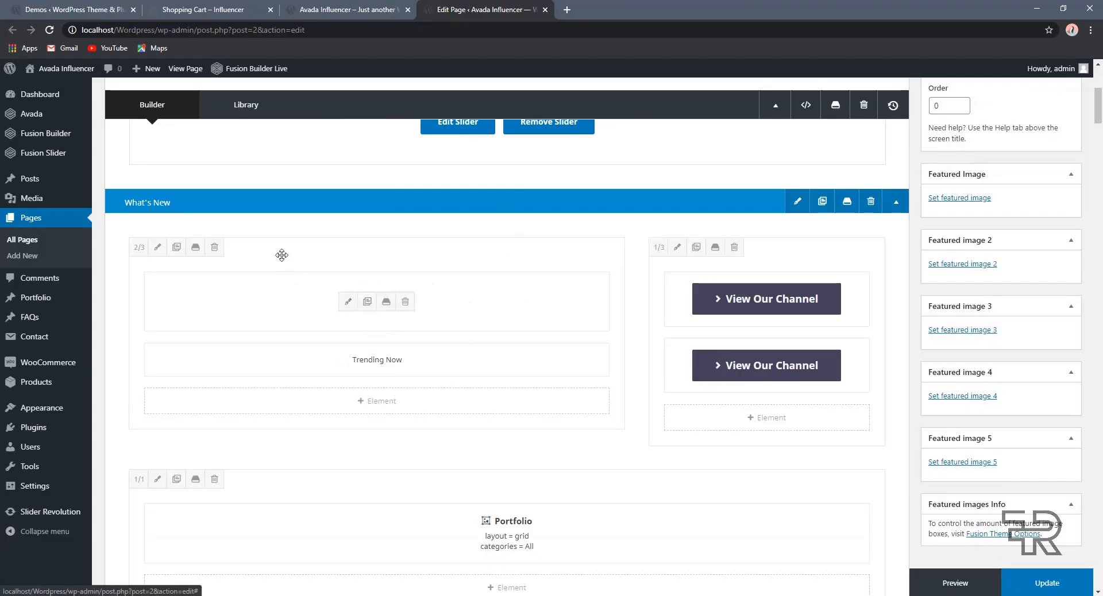
left_click(348, 302)
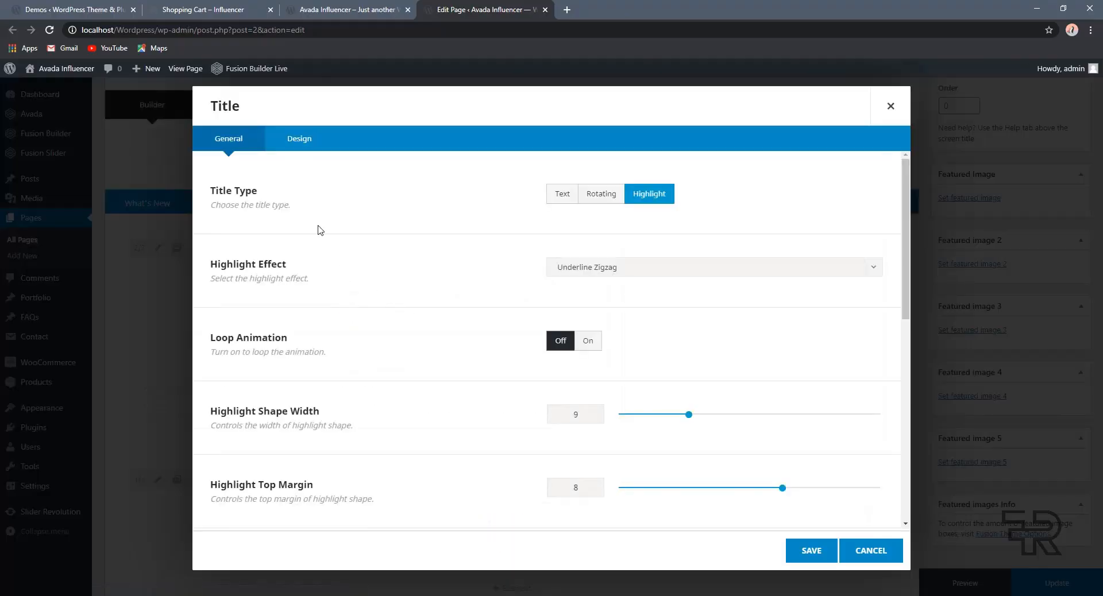
Step: Review the Title element's general settings and compare its Highlighted Text with the heading on the live page
scroll(432, 265, "down", 1)
scroll(432, 276, "down", 3)
scroll(451, 261, "up", 3)
scroll(540, 287, "down", 1)
scroll(545, 299, "down", 5)
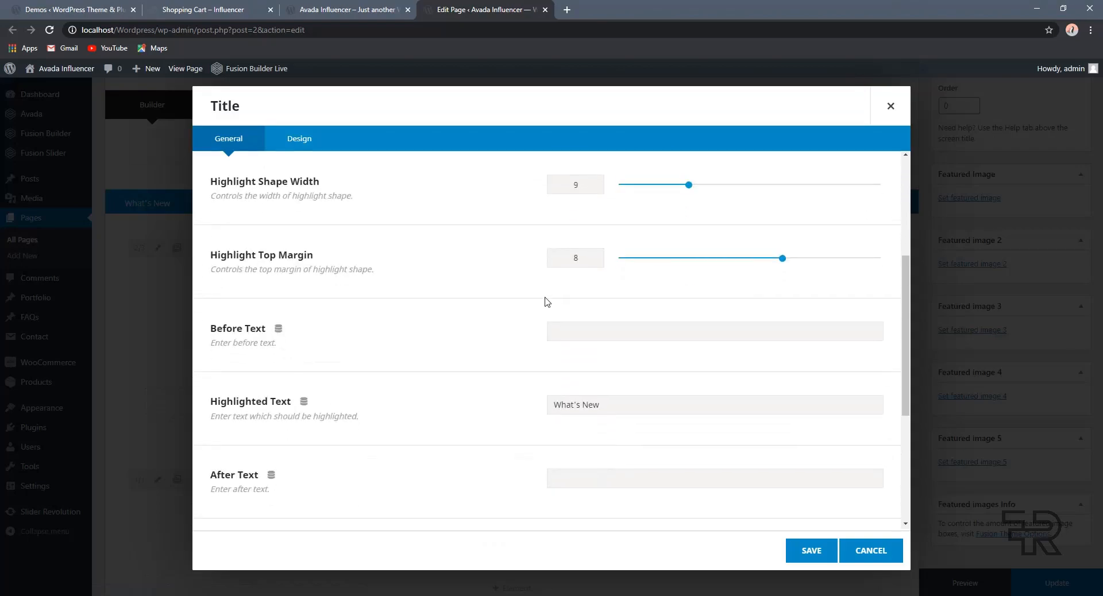
left_click_drag(221, 286, 287, 286)
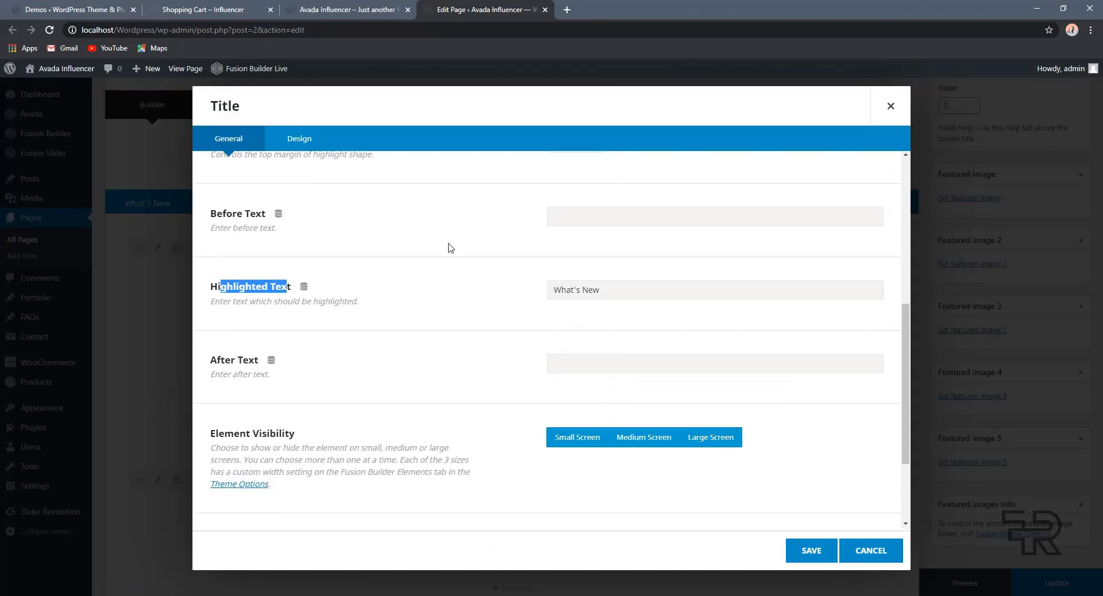
left_click(381, 285)
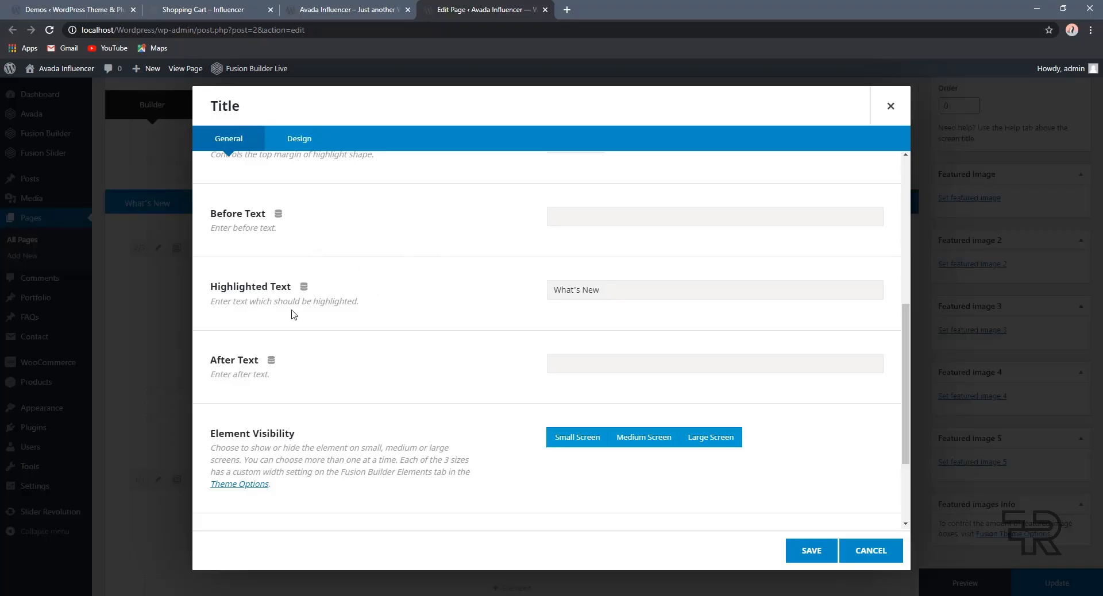
left_click_drag(291, 287, 208, 286)
left_click(254, 286)
left_click_drag(614, 290, 548, 281)
left_click(361, 9)
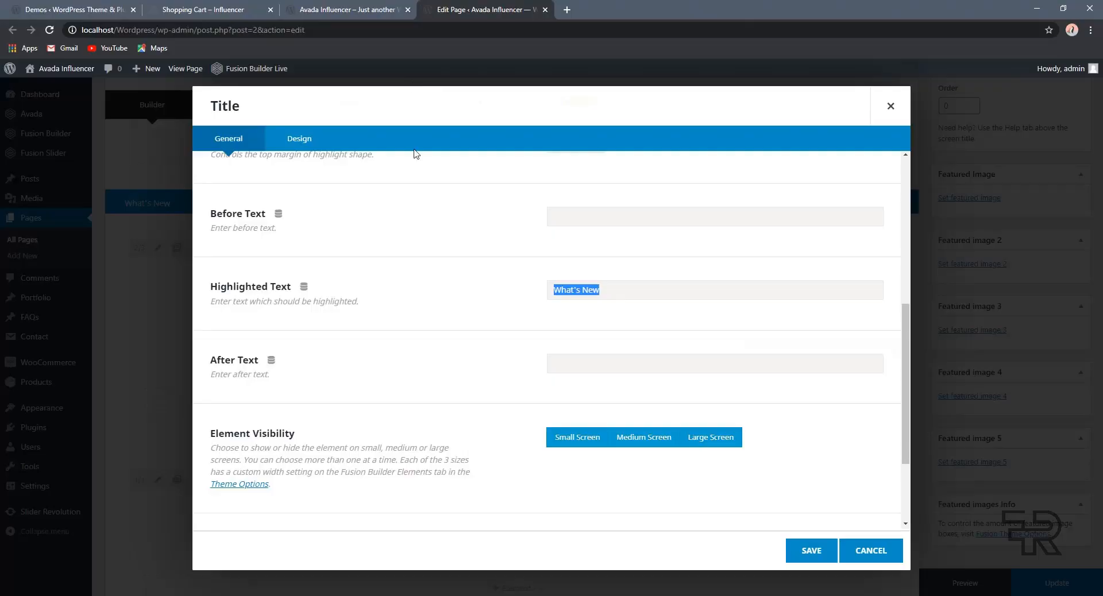
left_click(441, 8)
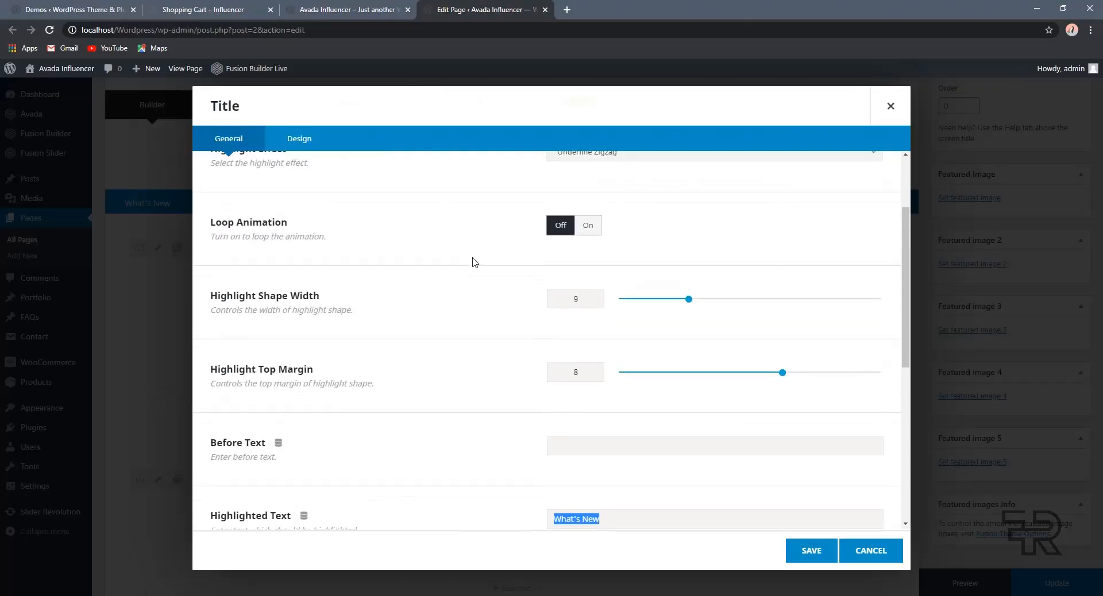
Step: Review the Highlight Effect options against the live heading's underline, keep Underline Zigzag and save the Title element
scroll(475, 262, "up", 3)
left_click(558, 268)
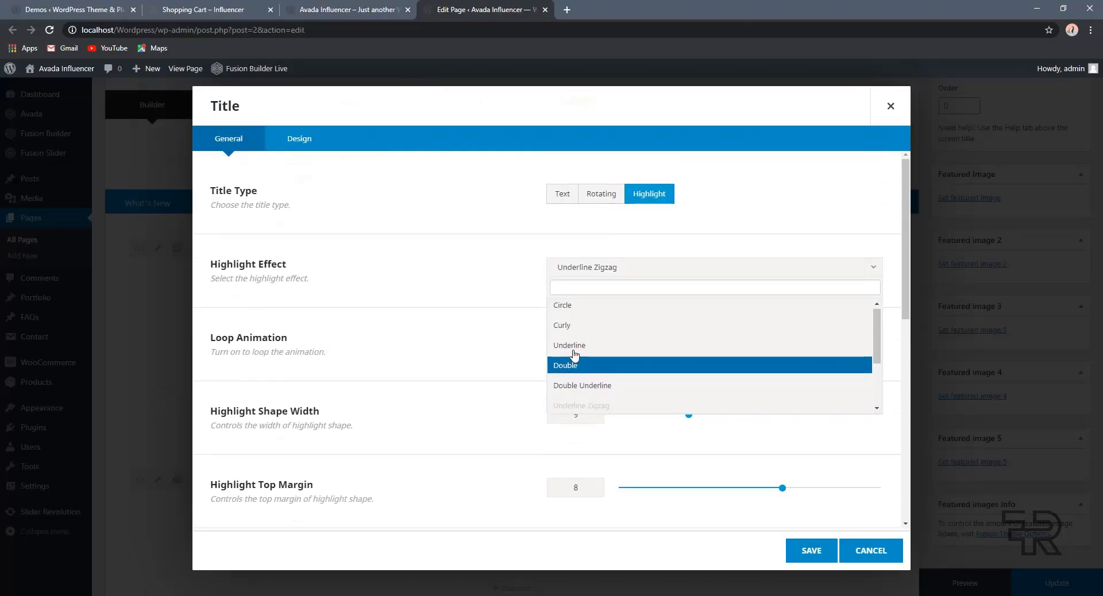
left_click(304, 5)
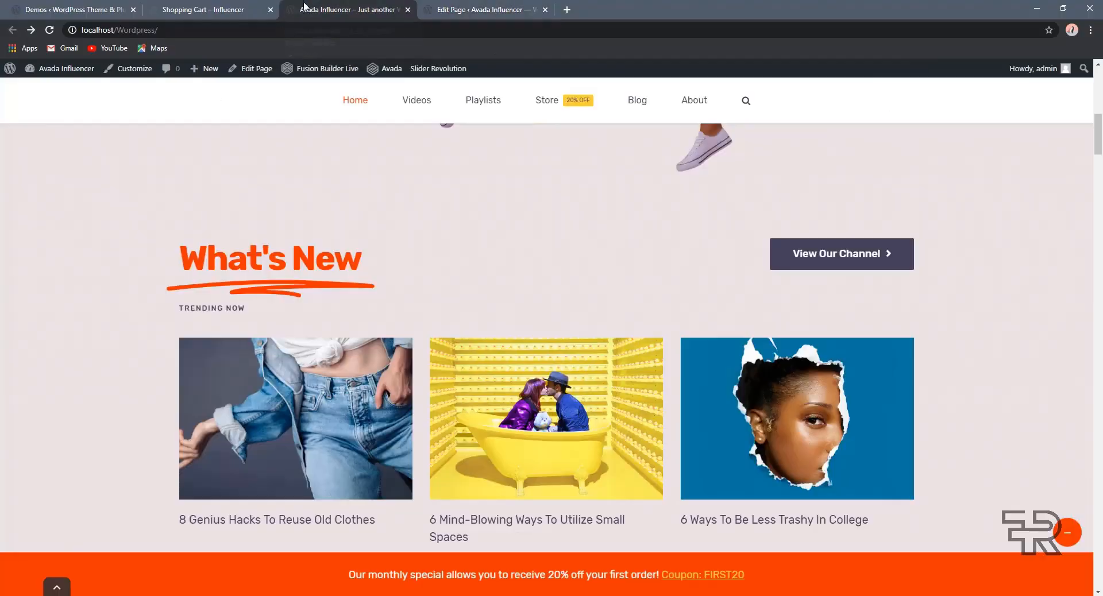
left_click(461, 7)
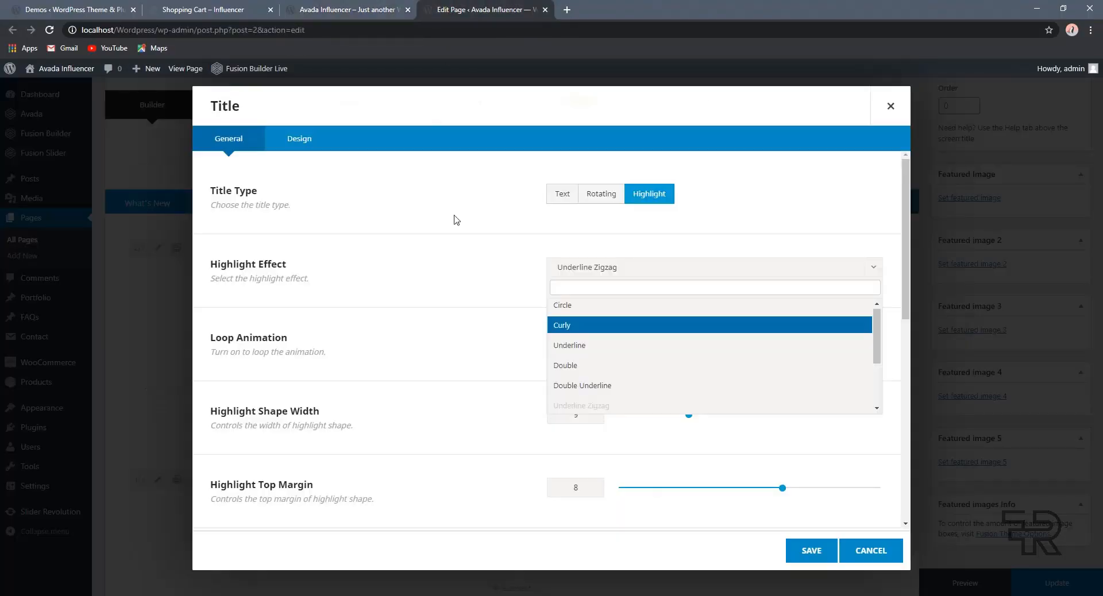
scroll(693, 416, "down", 5)
left_click(826, 545)
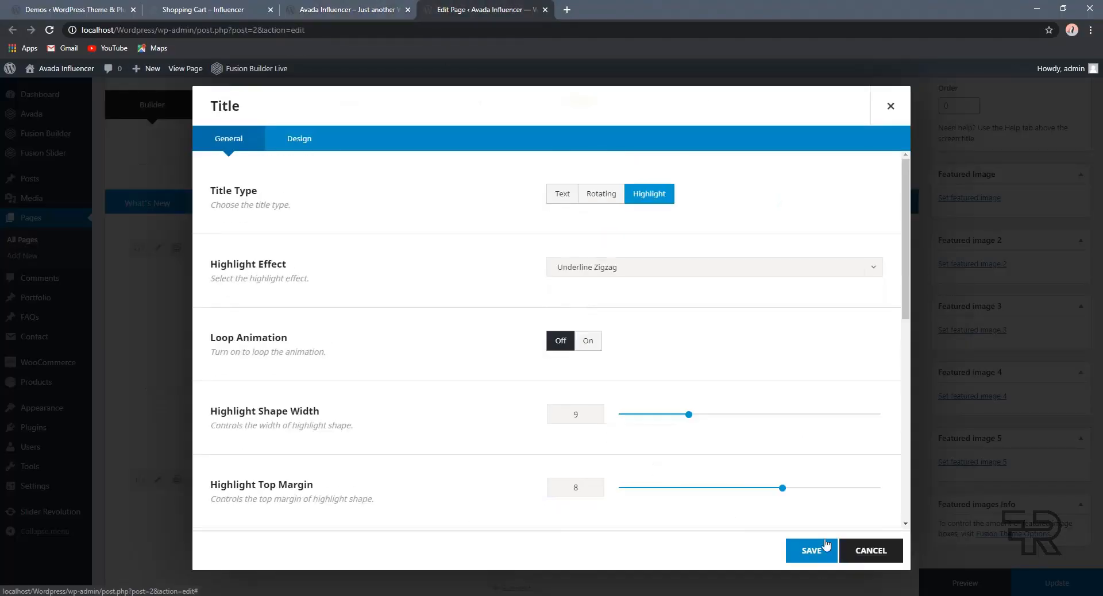
left_click(827, 545)
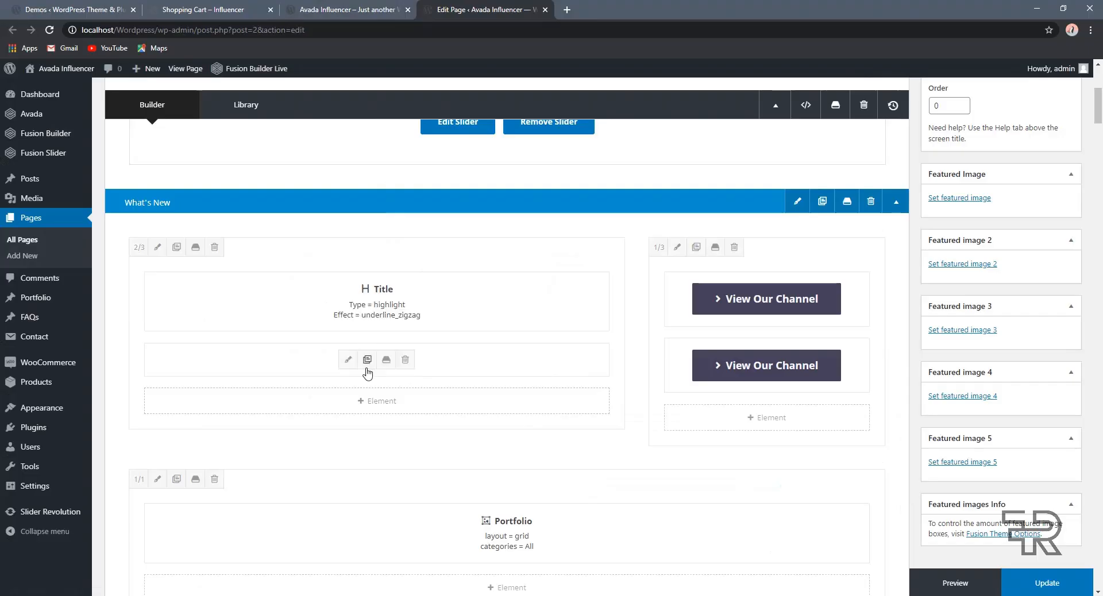
Step: Compare the Trending Now text on the live page with its Text Block content in the builder, and leave the block unchanged
left_click(381, 6)
scroll(370, 328, "down", 1)
left_click_drag(255, 261, 179, 253)
left_click(460, 9)
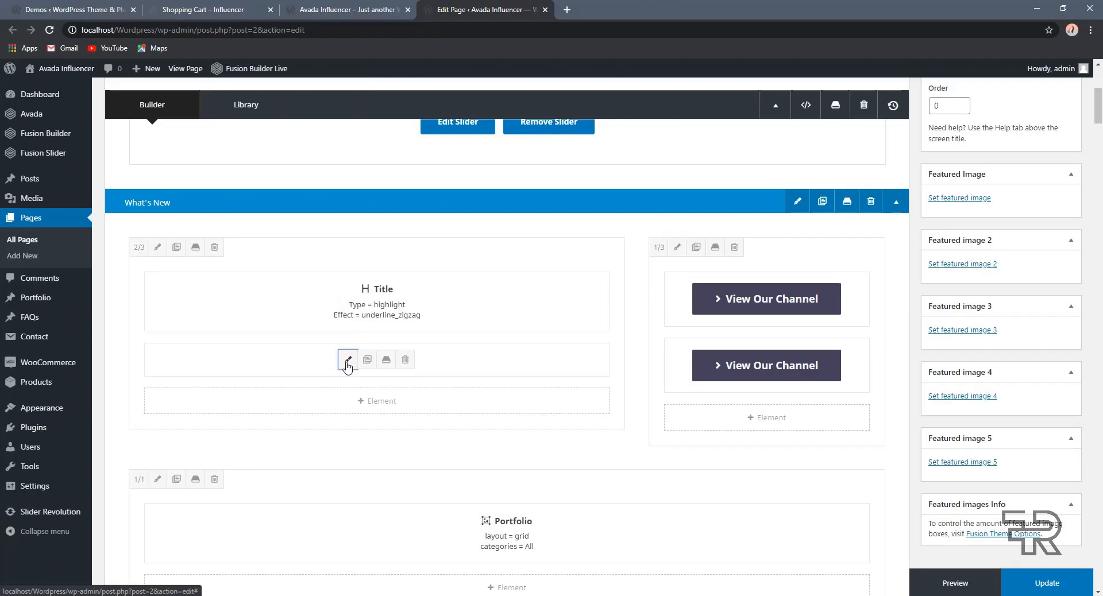
left_click(347, 361)
scroll(357, 373, "down", 2)
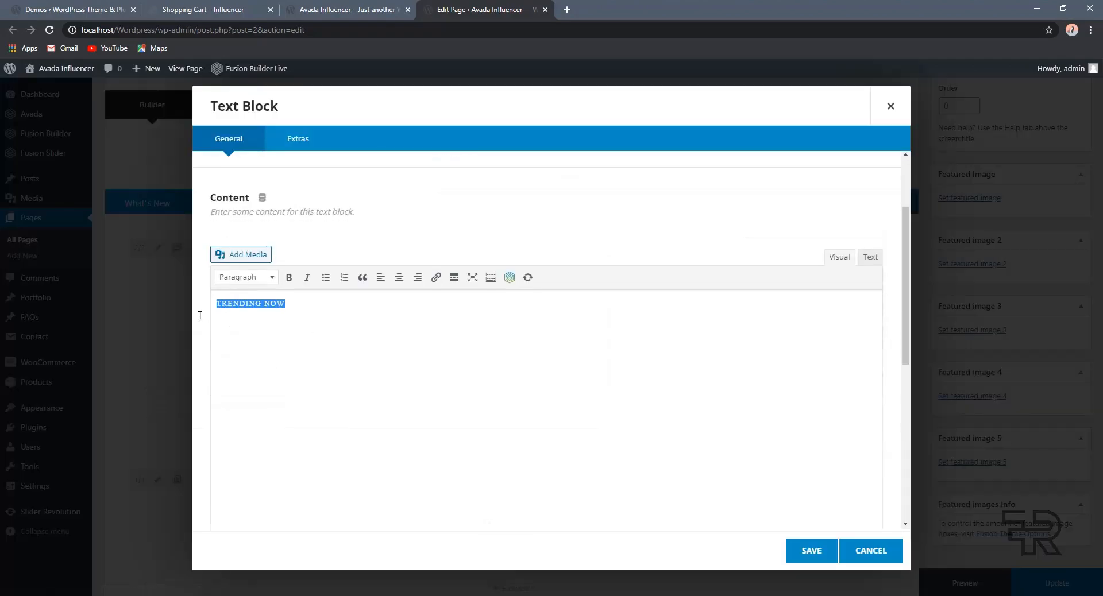
left_click(866, 556)
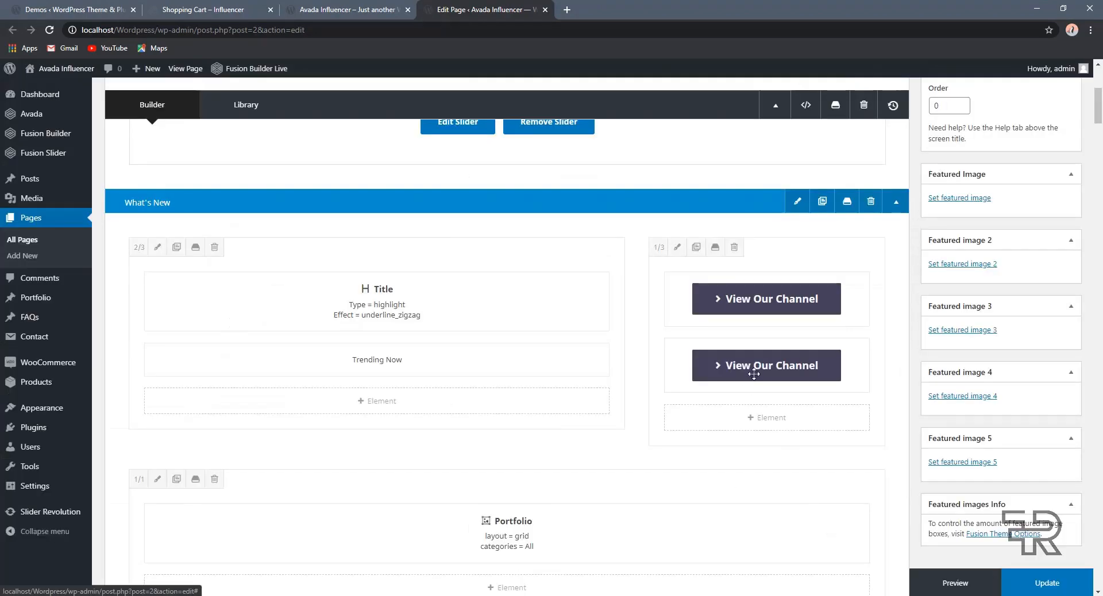
Step: Check the View Our Channel button on the live page and open the settings of the first matching Button element
left_click(333, 7)
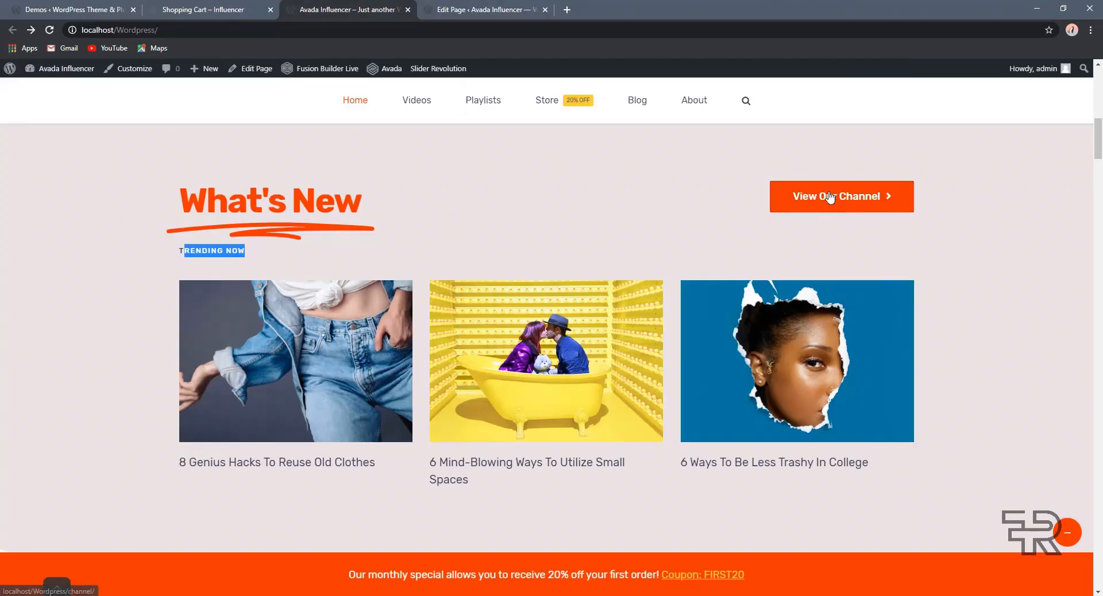
left_click(486, 8)
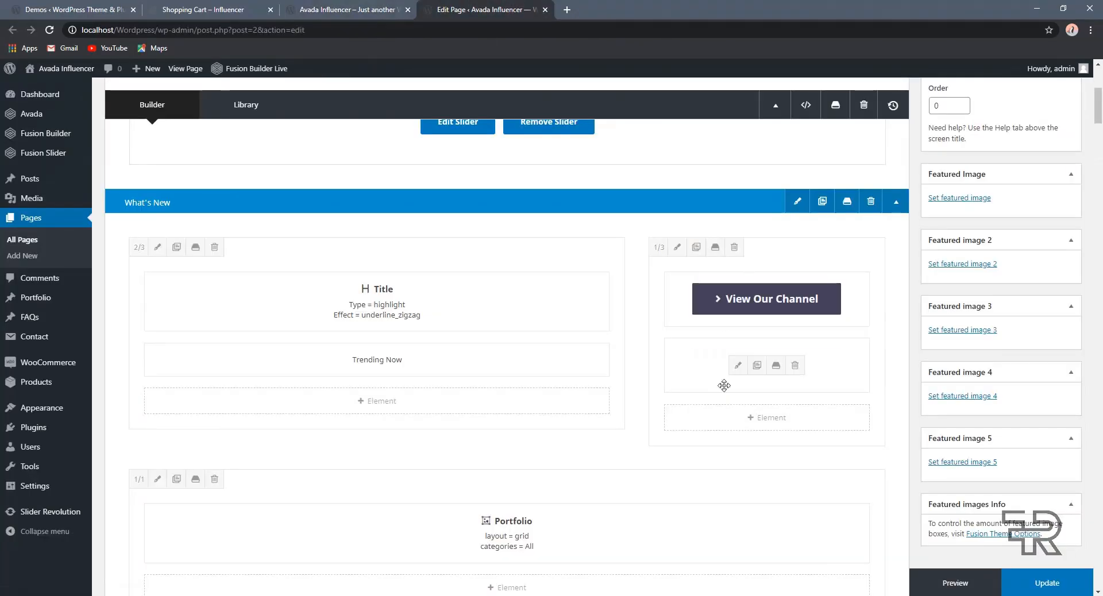
left_click(354, 6)
scroll(926, 367, "down", 2)
left_click(447, 5)
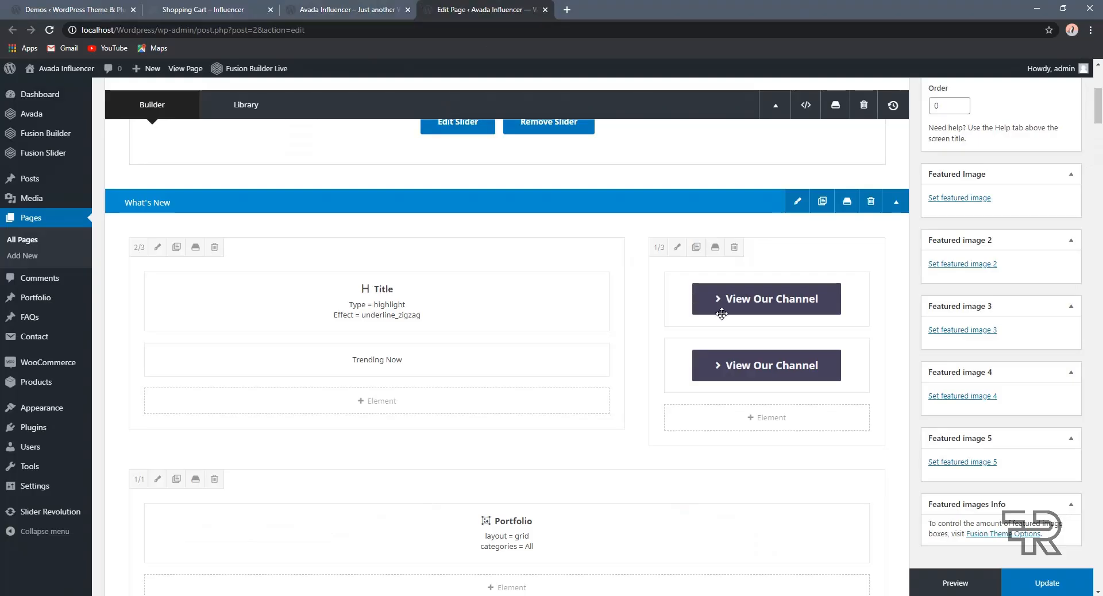
left_click(739, 300)
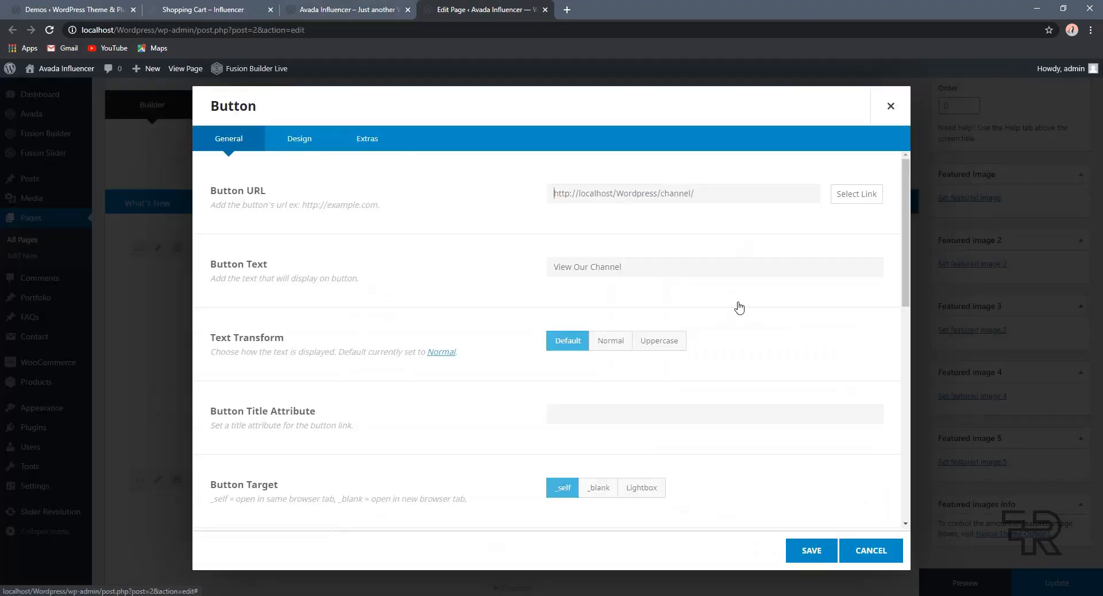
Step: Review the first View Our Channel button's animation, gradient colour and icon settings
left_click(354, 143)
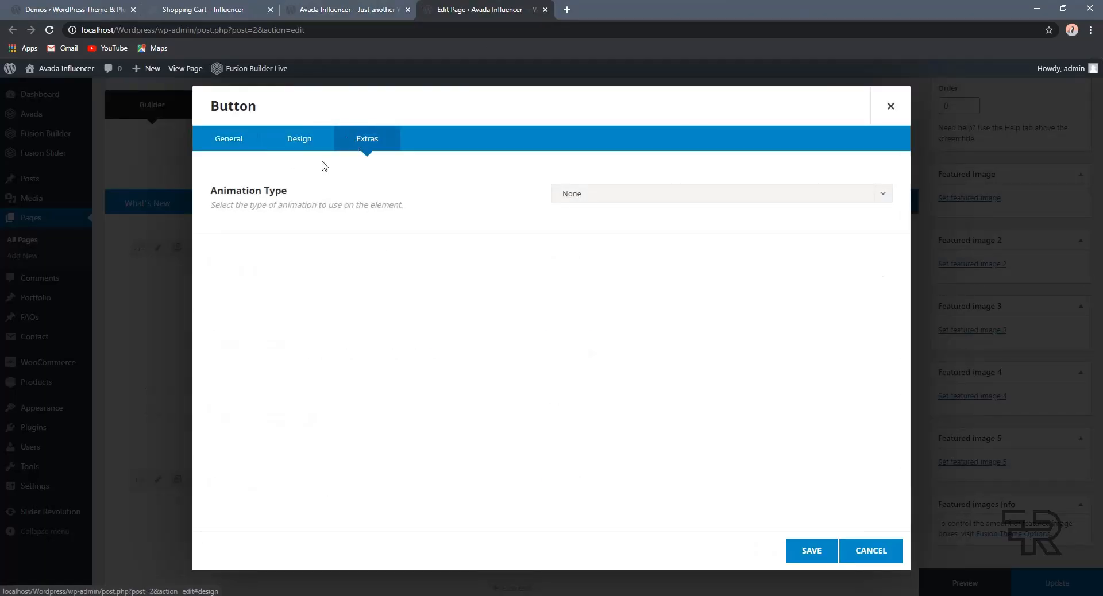
left_click(309, 143)
scroll(288, 299, "down", 15)
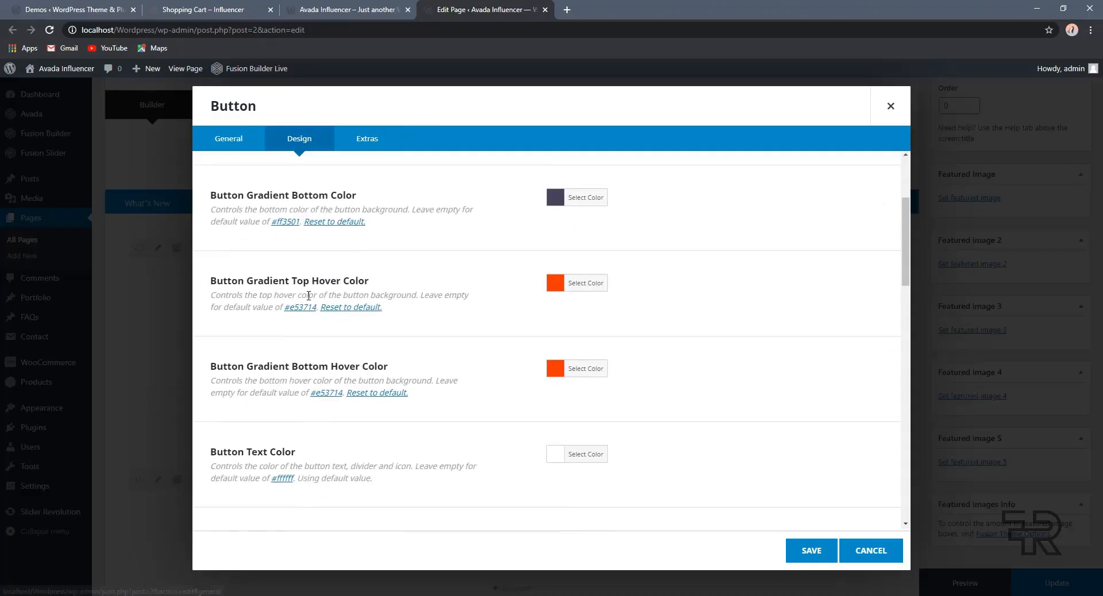
scroll(287, 299, "down", 2)
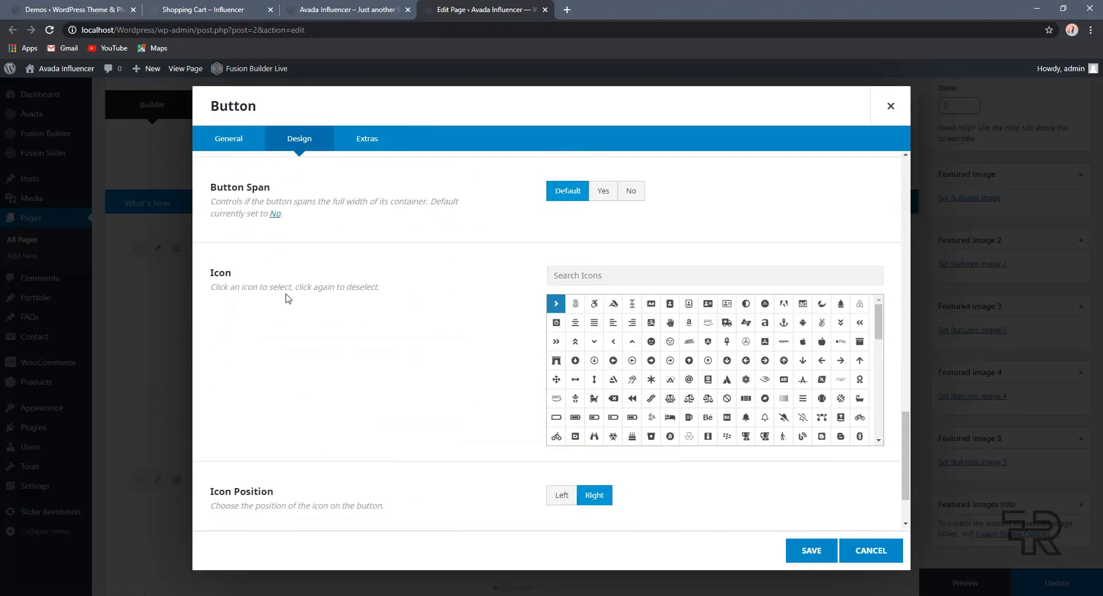
Step: Examine the first button's Element Visibility setting and close the Button element without saving
left_click(233, 143)
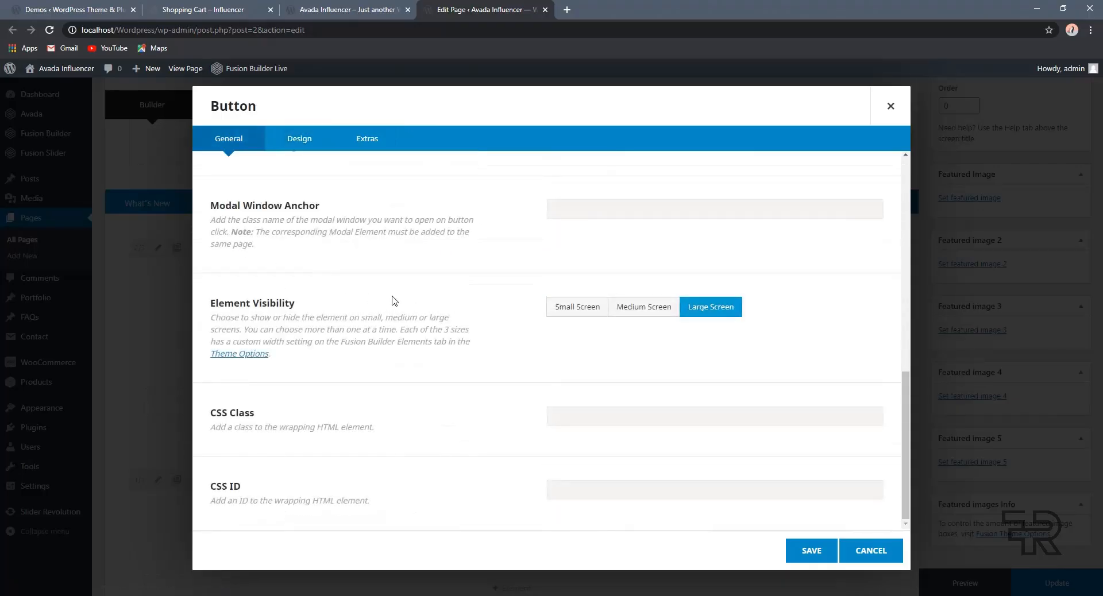
left_click_drag(301, 305, 238, 299)
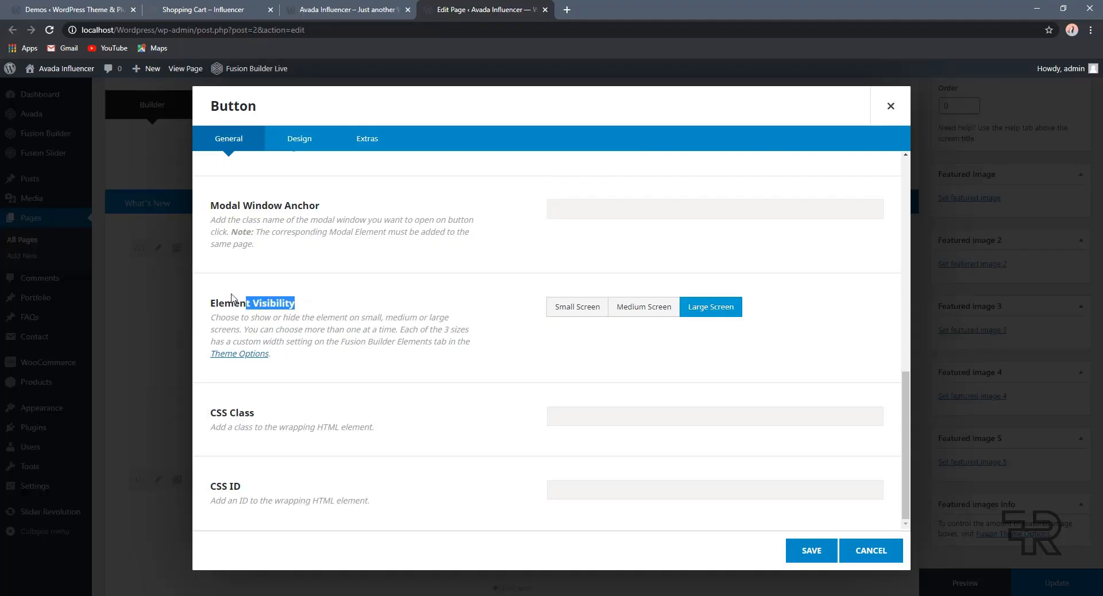
left_click(361, 332)
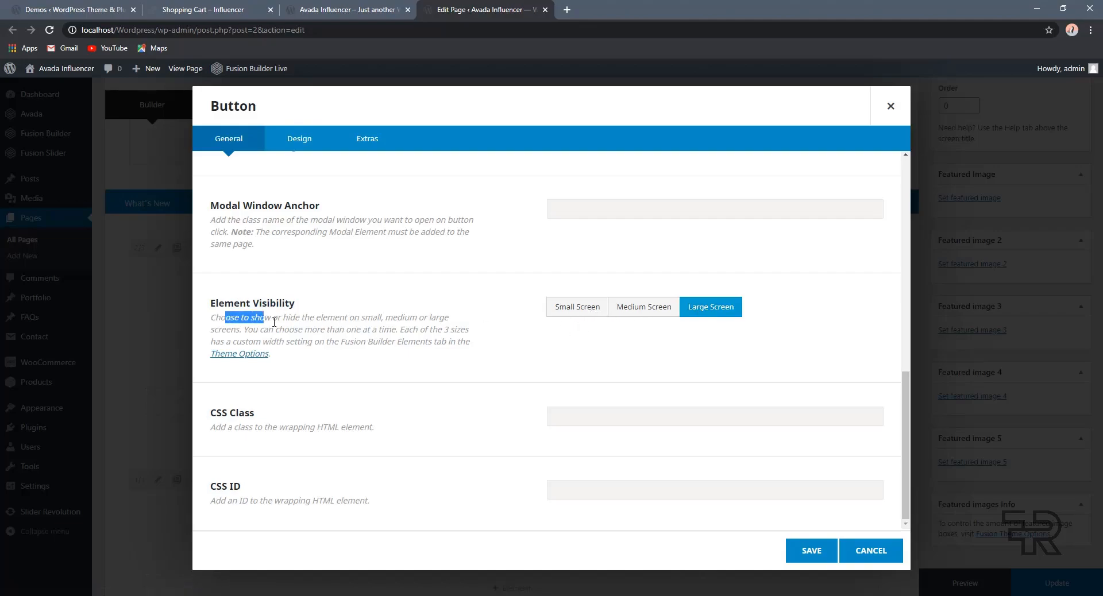
left_click(347, 320)
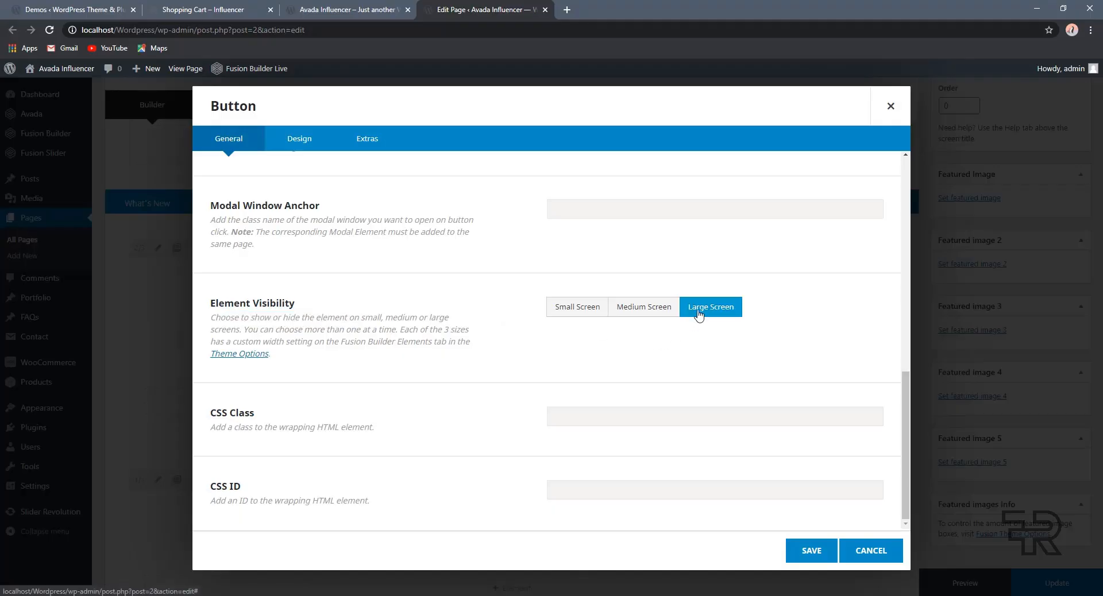
left_click(871, 550)
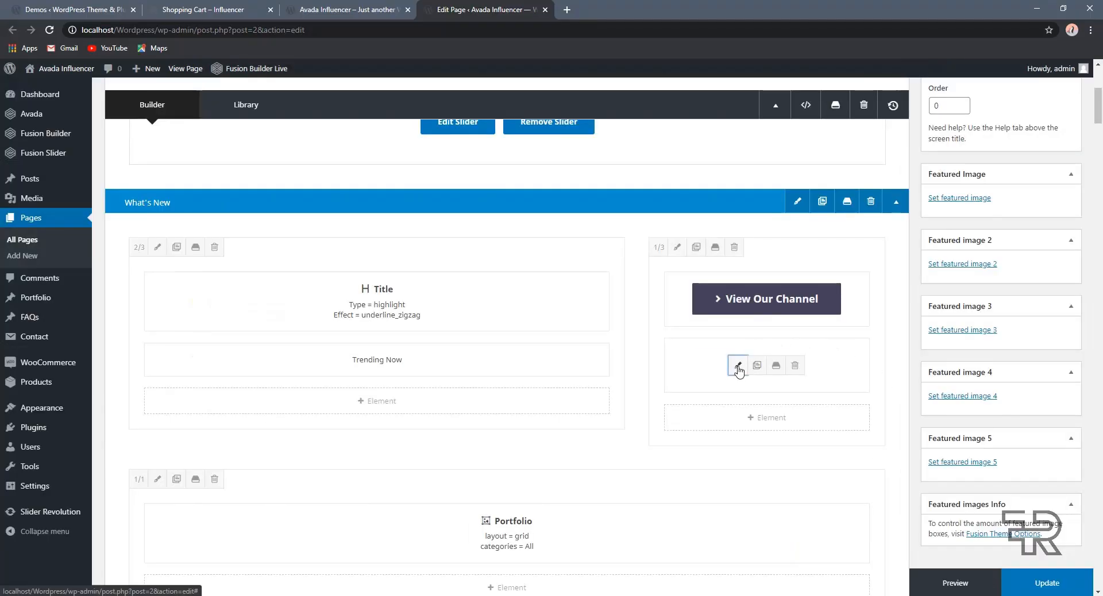
Step: Check the Element Visibility setting of the second View Our Channel button and close it without saving
left_click(739, 366)
scroll(547, 365, "down", 4)
scroll(547, 369, "down", 5)
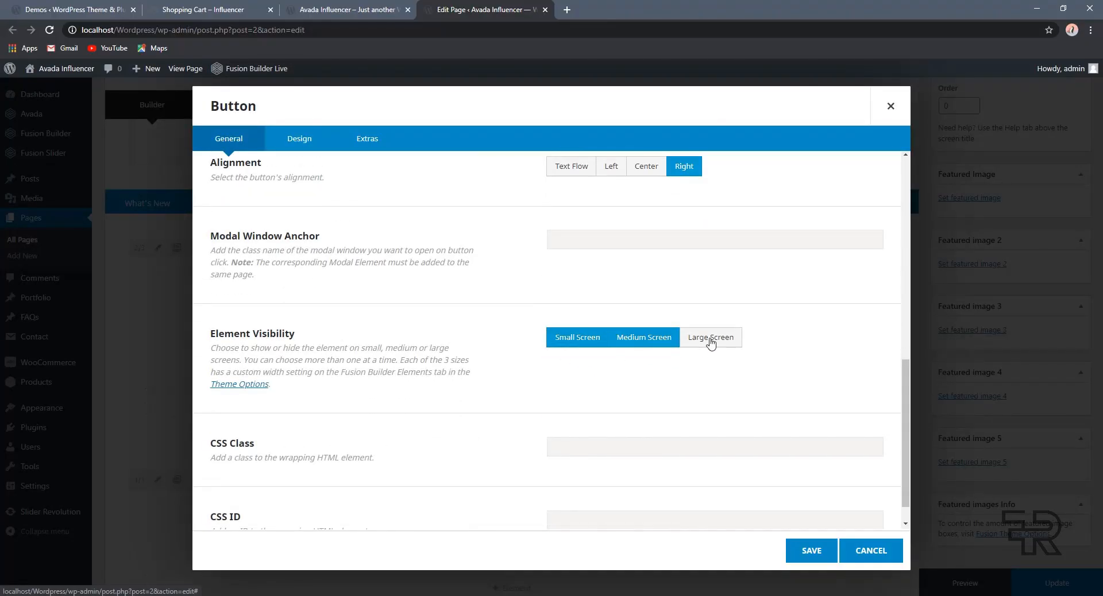
left_click(867, 552)
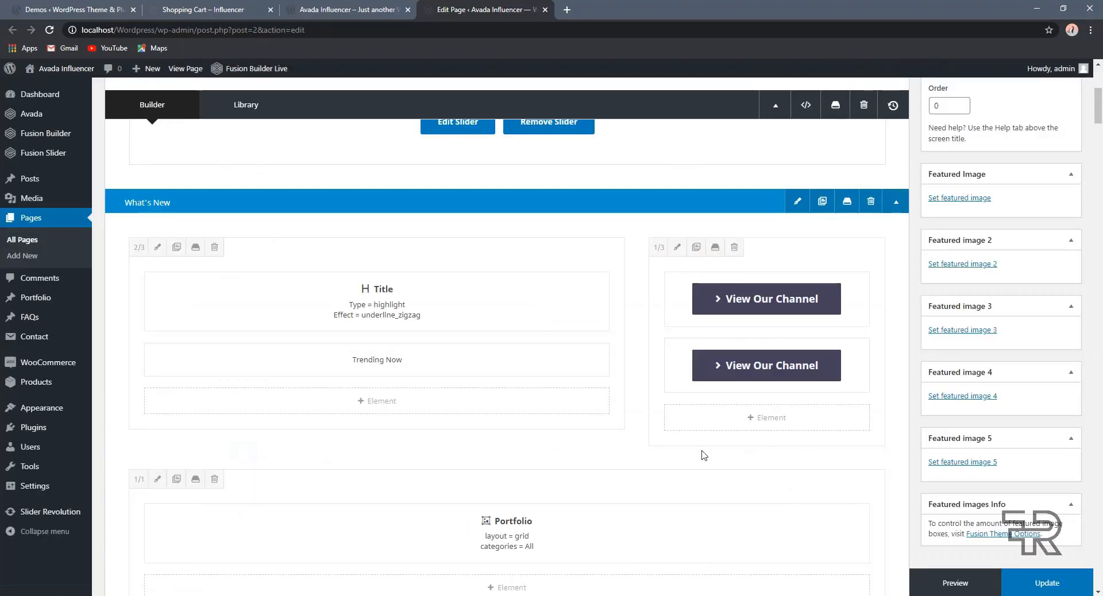
Step: Compare the three What's New items on the live page with the Portfolio element in the builder
scroll(543, 410, "down", 3)
left_click(344, 9)
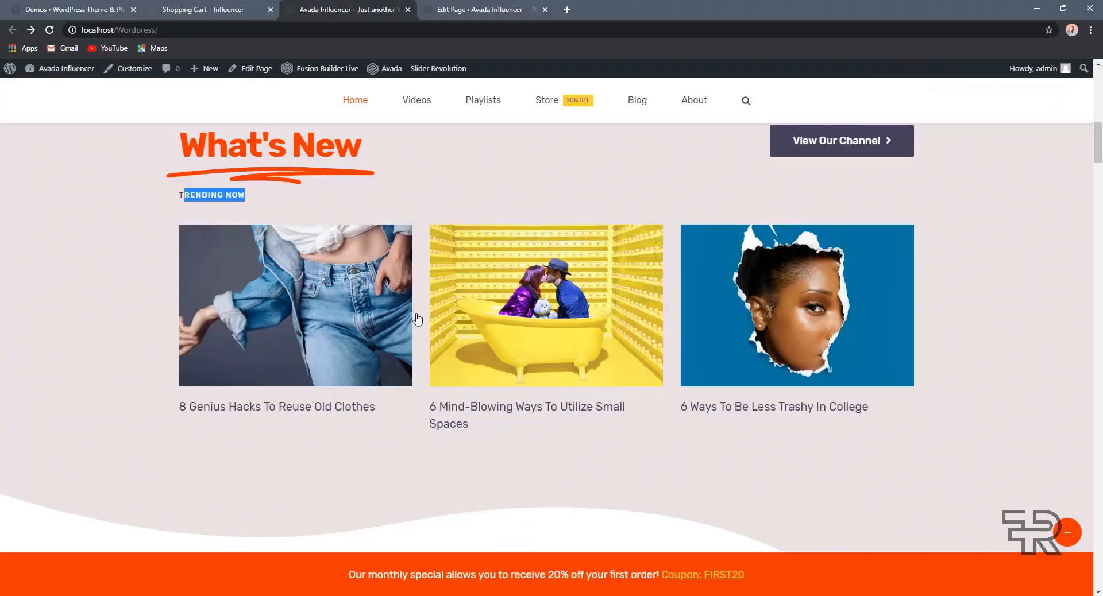
scroll(412, 320, "up", 2)
left_click(35, 320)
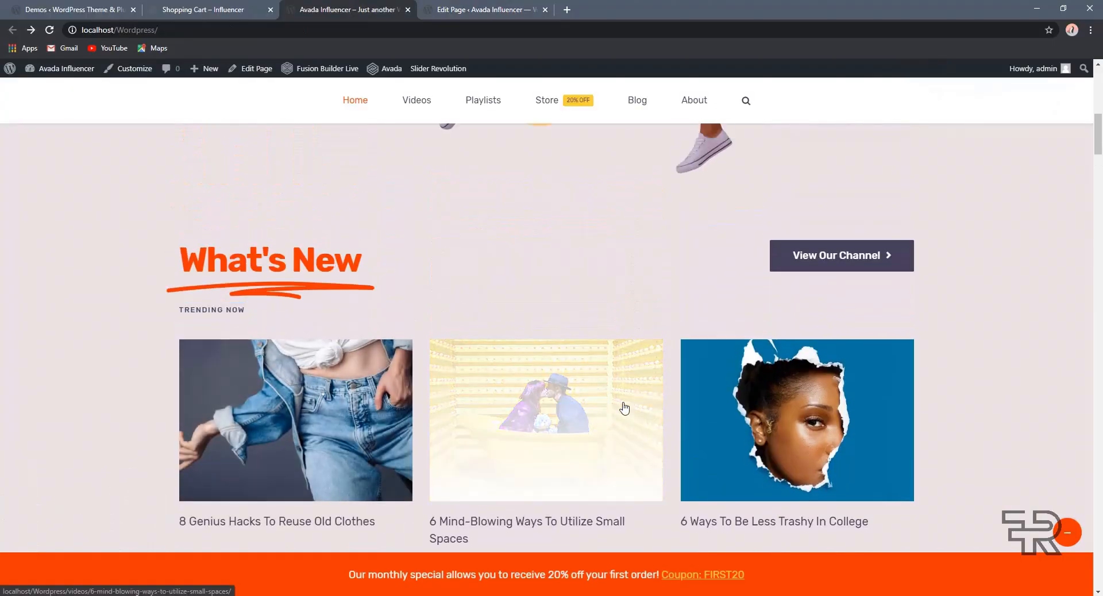
scroll(754, 393, "down", 2)
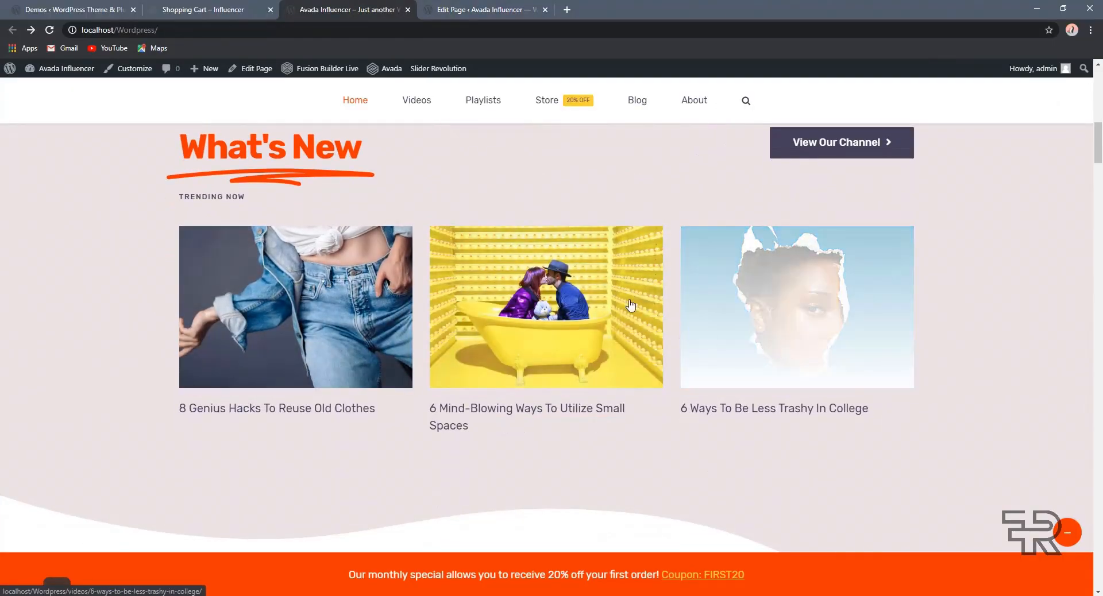
left_click(484, 3)
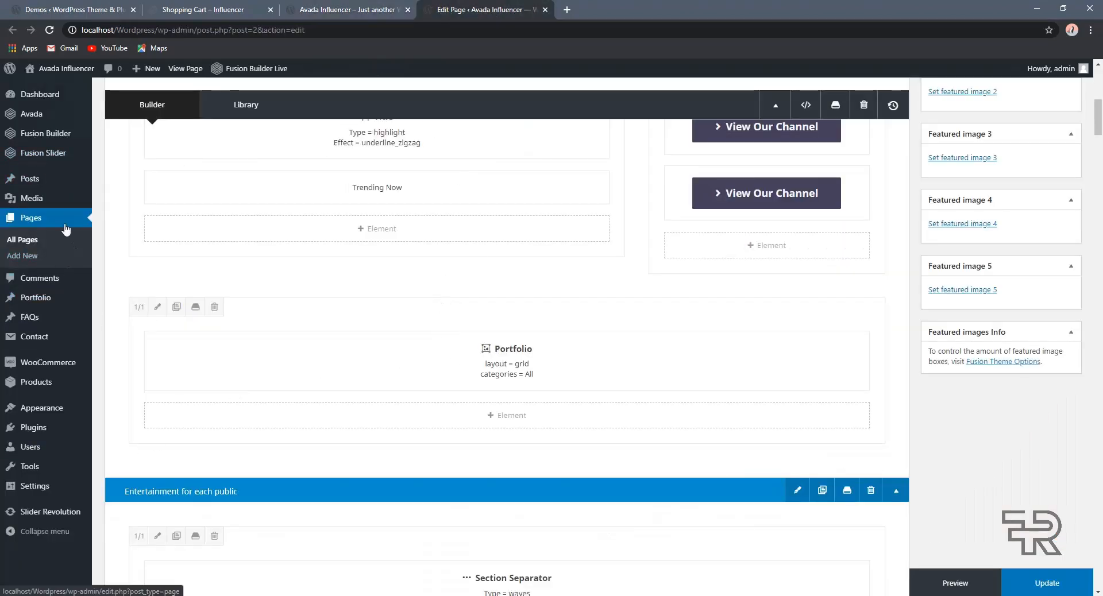
Step: Open the Portfolio posts list in a new browser tab and compare its entries with the live What's New items
mouse_move(39, 162)
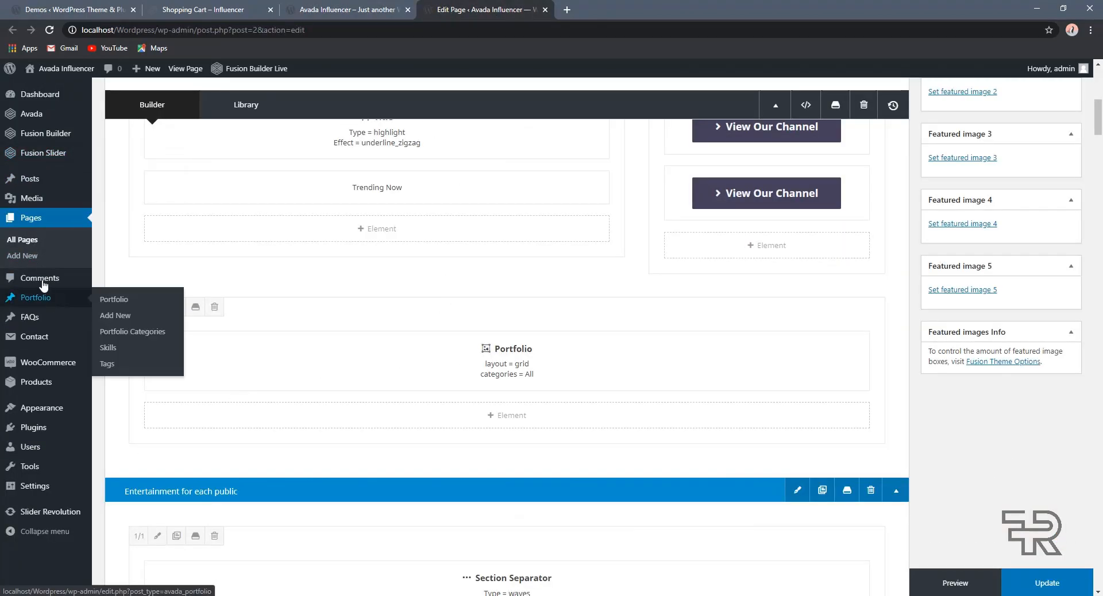
mouse_move(17, 311)
right_click(21, 303)
left_click(35, 309)
left_click(582, 6)
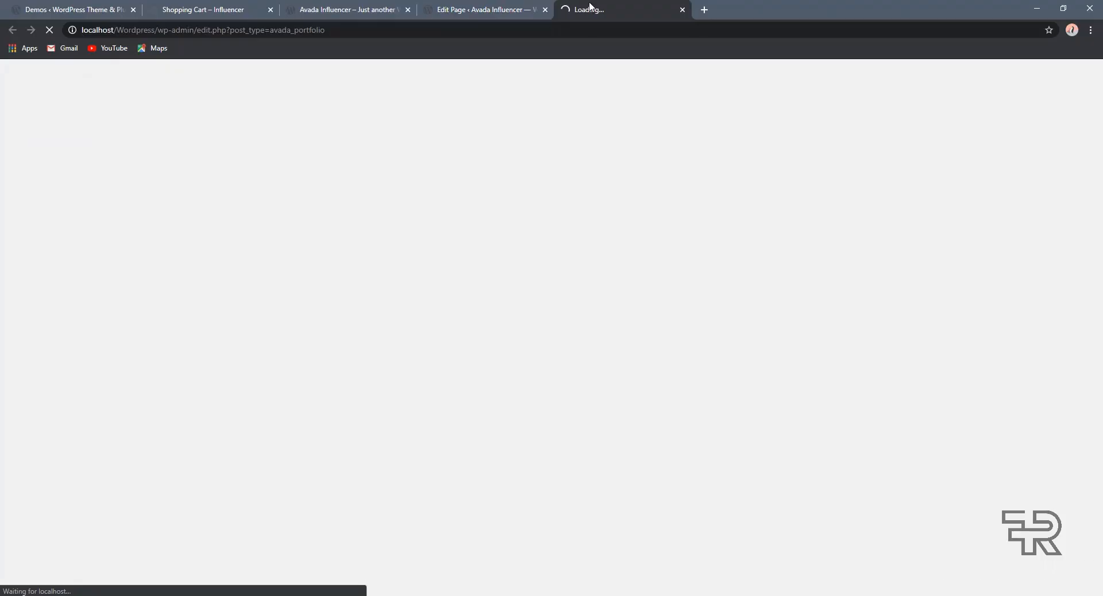
left_click(316, 9)
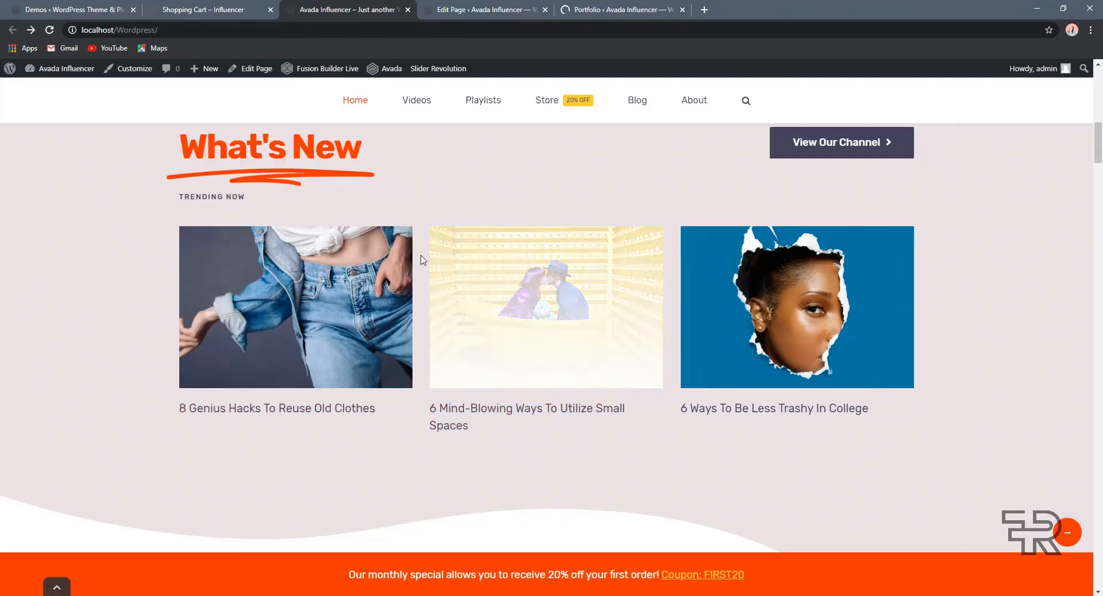
left_click(613, 4)
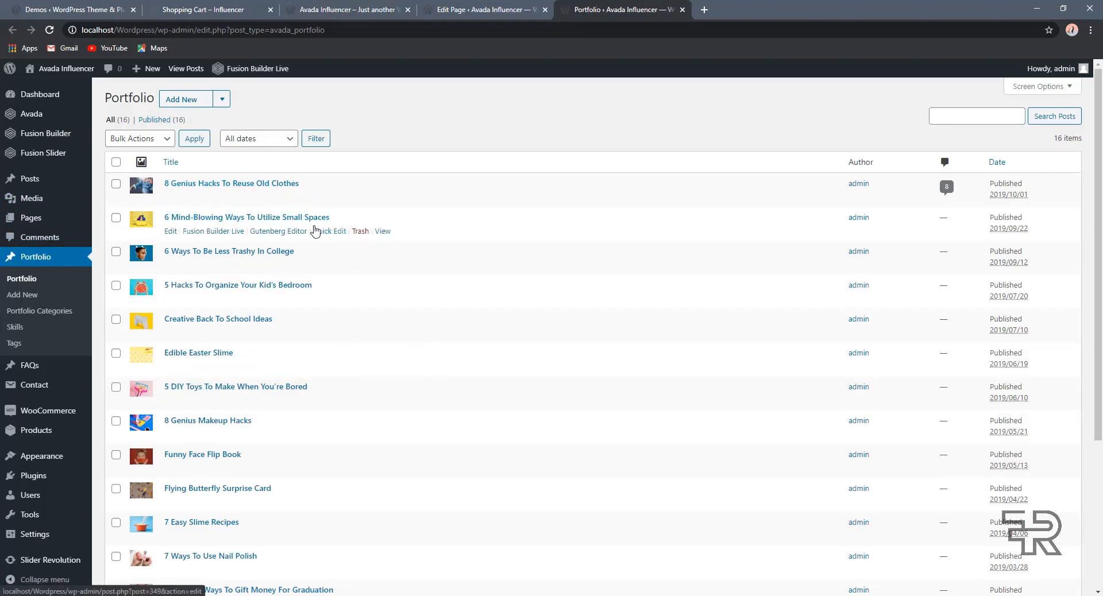
Step: Open the "8 Genius Hacks To Reuse Old Clothes" portfolio post for editing and compare it with its live page item
left_click(251, 185)
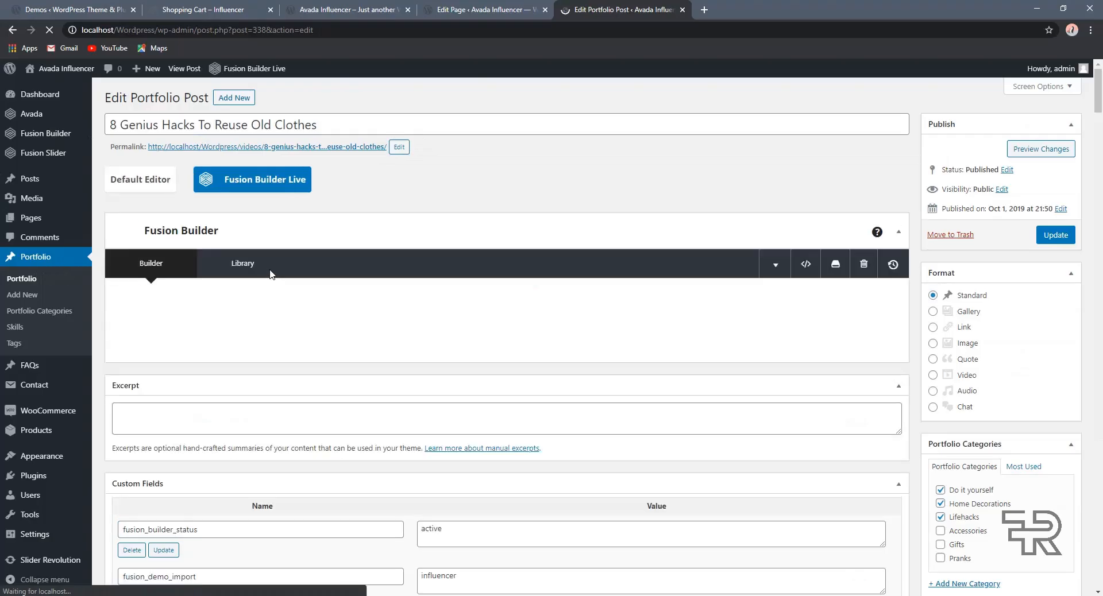
scroll(276, 273, "down", 3)
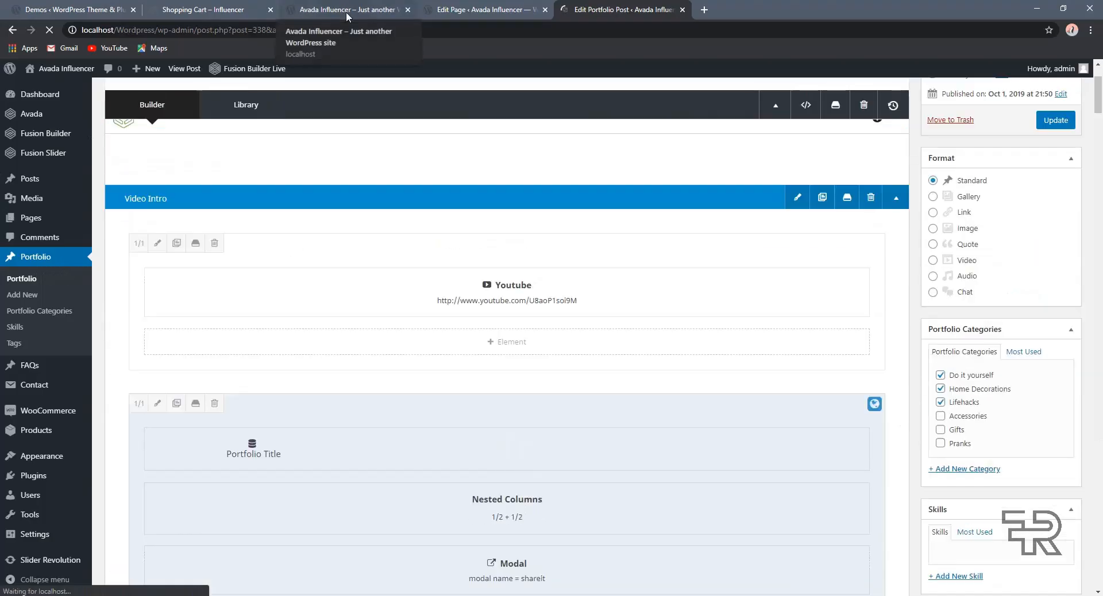
left_click(346, 10)
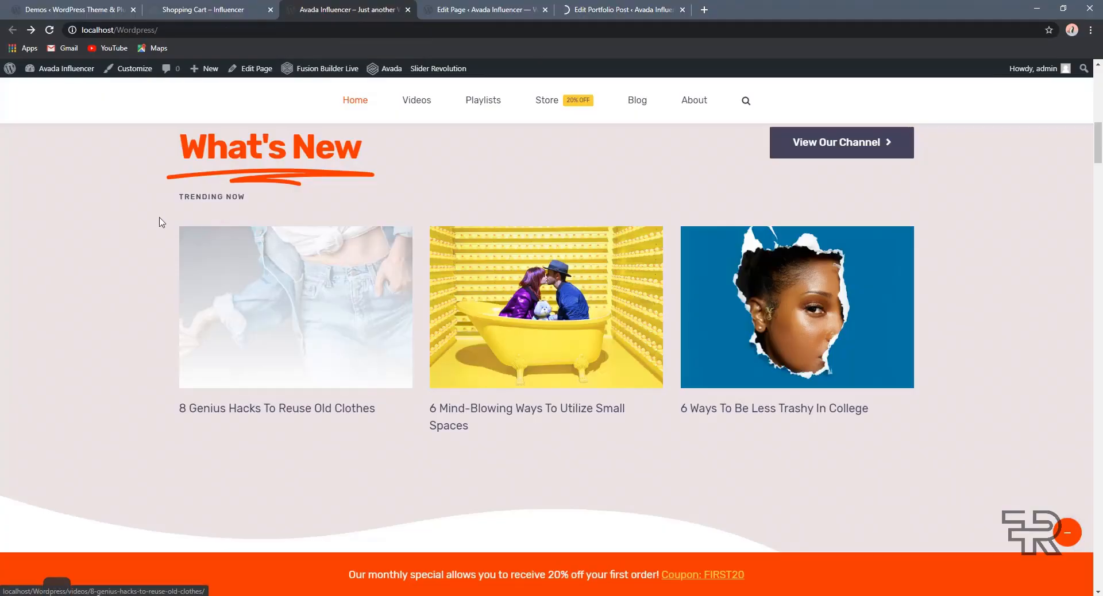
Step: Open the home page's Portfolio element and review its layout, column, title, filter, category and pagination settings
left_click(488, 10)
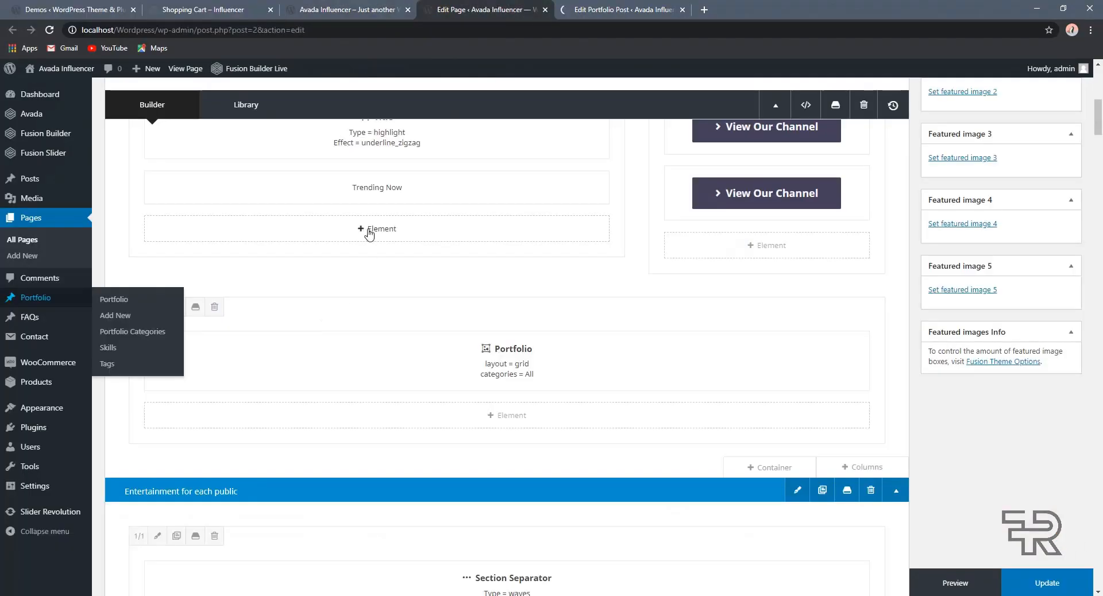
scroll(370, 234, "down", 2)
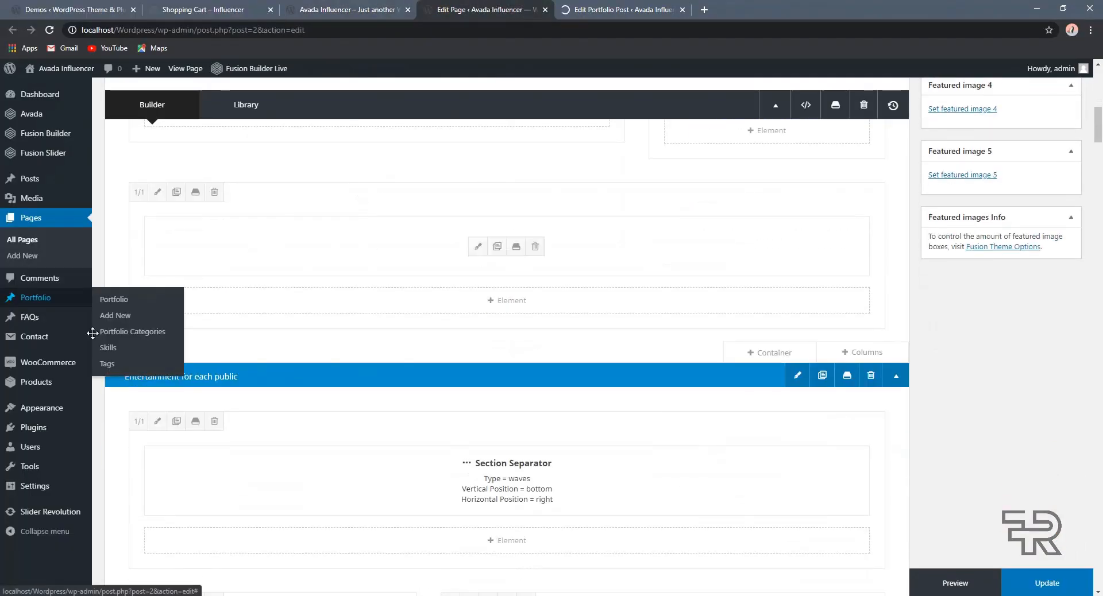
left_click(480, 247)
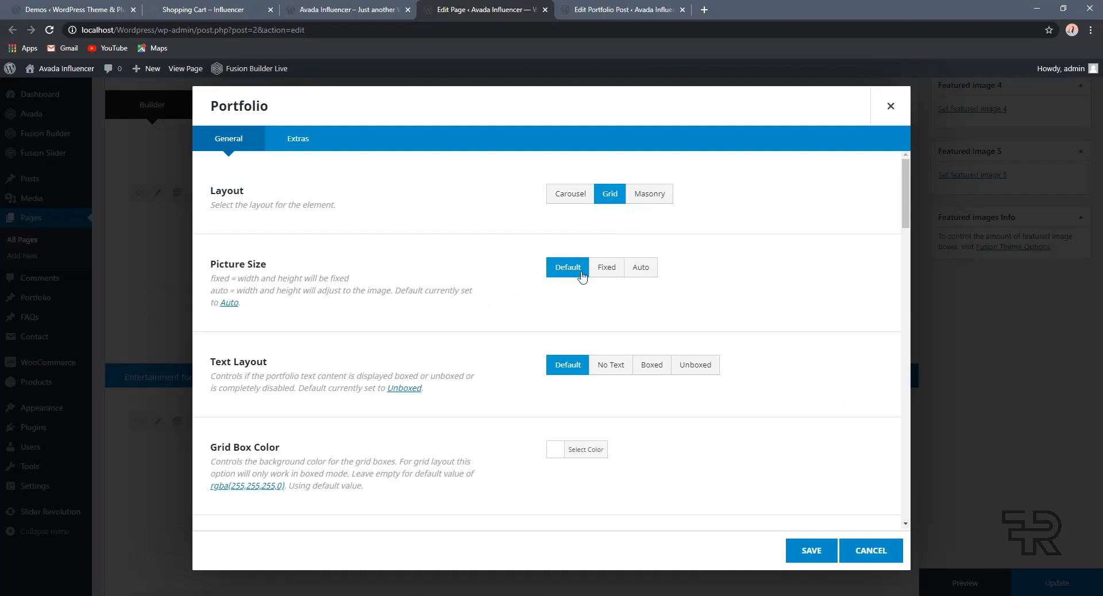
scroll(646, 281, "down", 2)
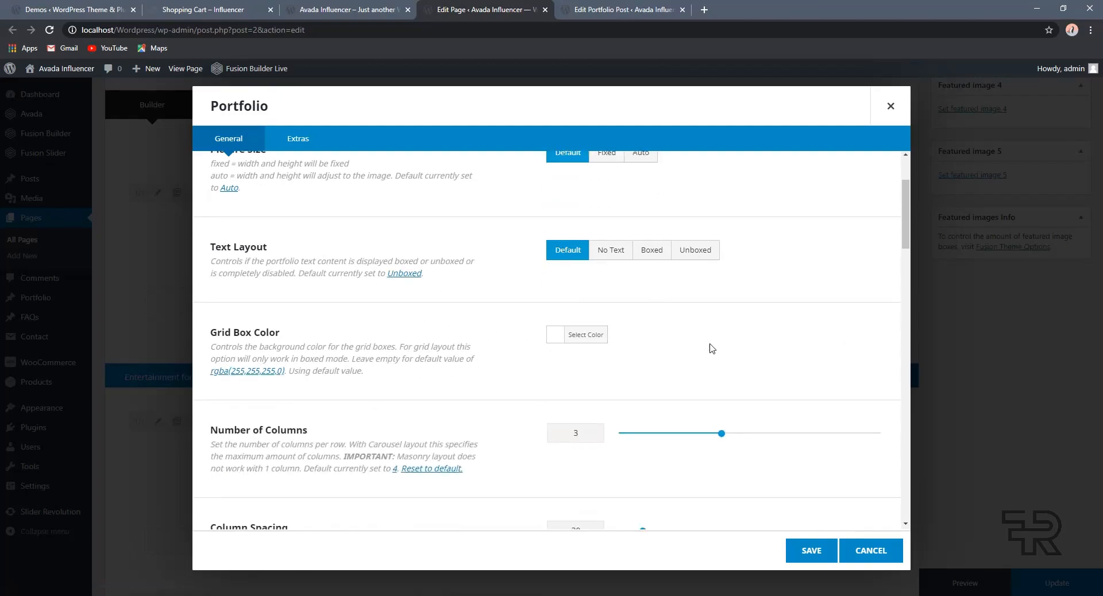
scroll(708, 344, "down", 10)
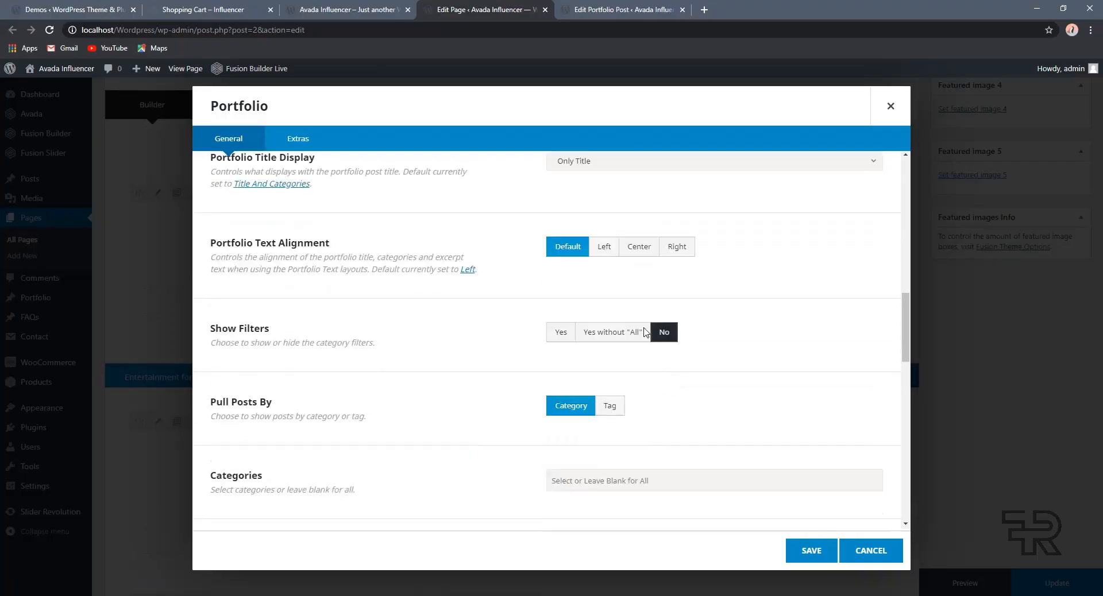
scroll(645, 339, "down", 5)
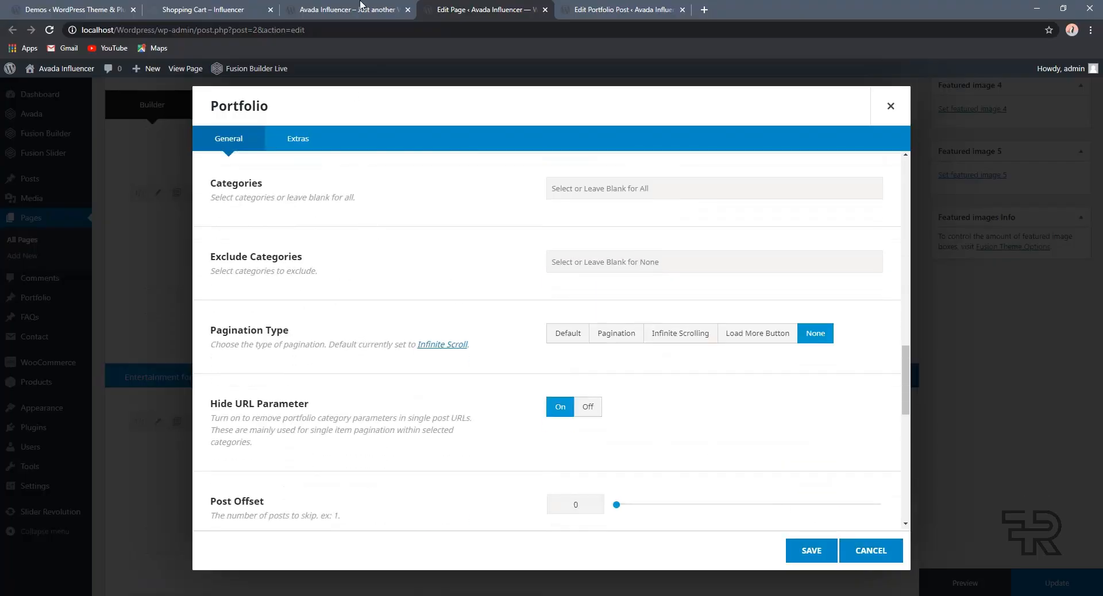
Step: View the live page's Entertainment and playlist sections, and close the Portfolio element's settings without saving
left_click(359, 7)
scroll(434, 216, "down", 10)
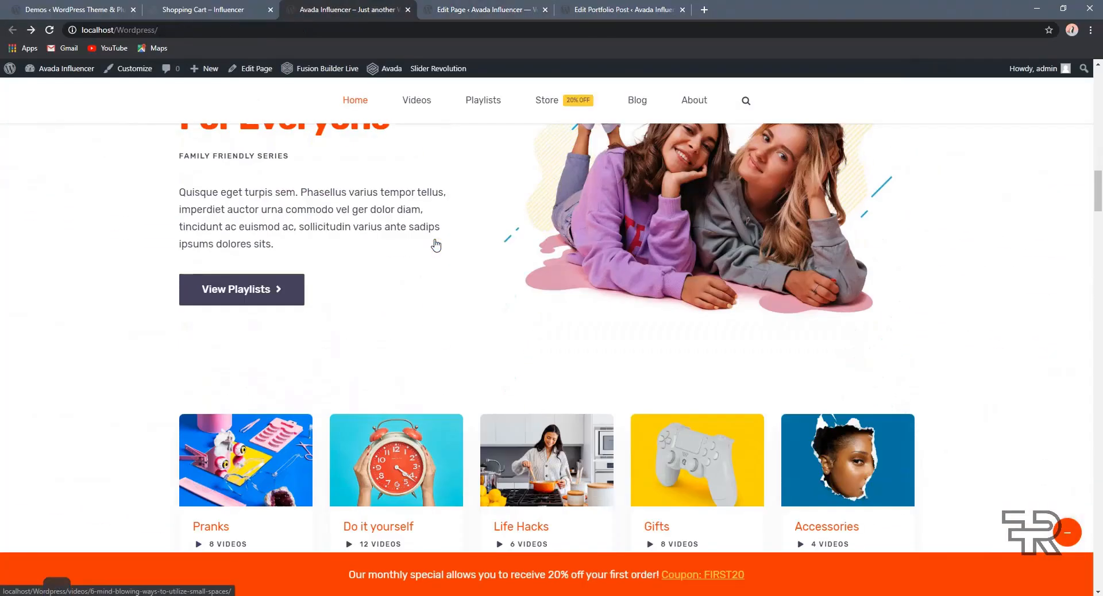
scroll(433, 244, "up", 1)
scroll(434, 244, "down", 4)
scroll(434, 244, "up", 3)
left_click(495, 9)
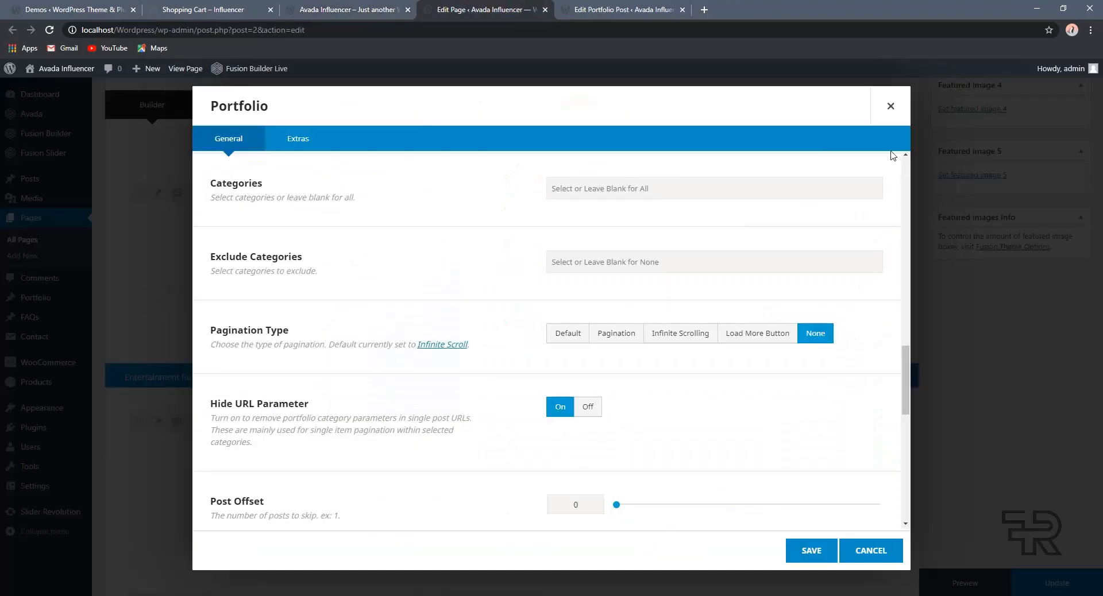
left_click(891, 118)
Step: Match the Section Separator in the "Entertainment for each public" container to the wave divider on the live page
scroll(553, 292, "down", 6)
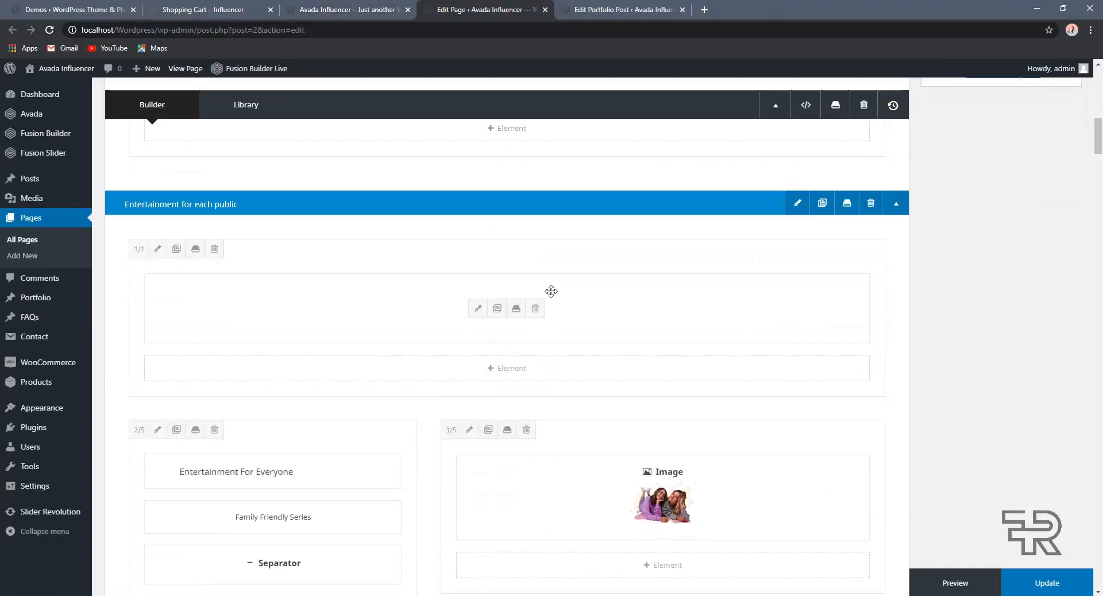
scroll(409, 289, "up", 2)
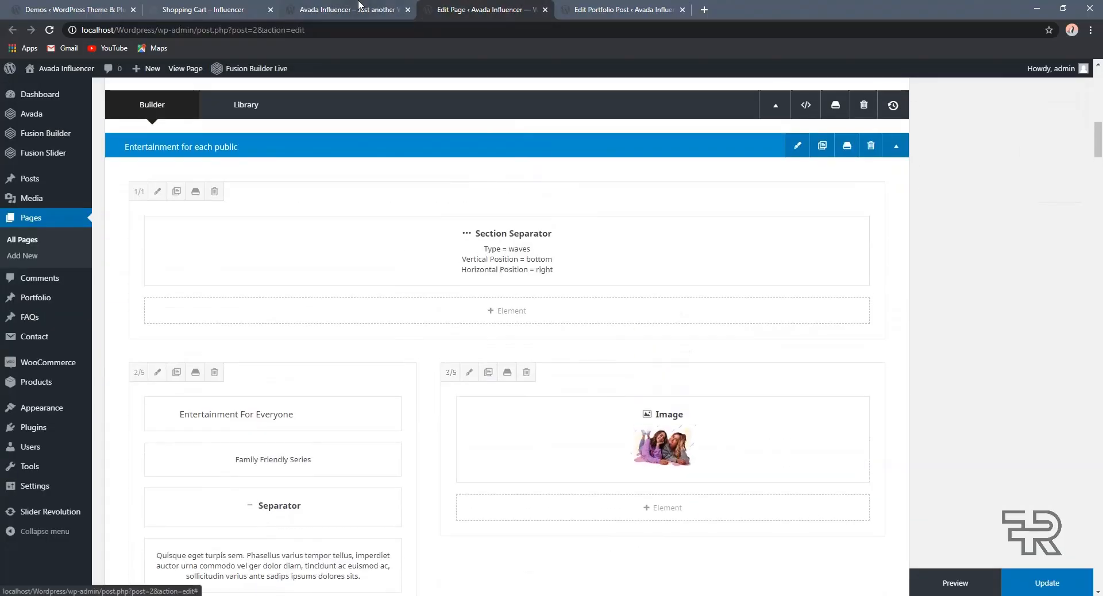
left_click(360, 7)
scroll(514, 270, "up", 12)
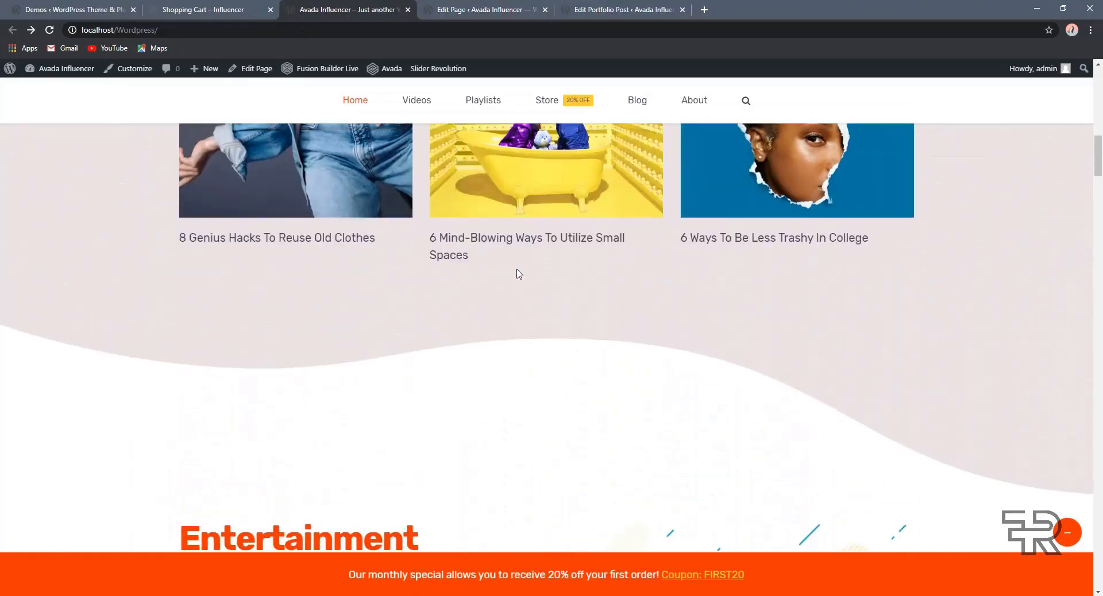
Step: Compare the live Trending Now items with the builder content of the open portfolio post
scroll(643, 318, "down", 2)
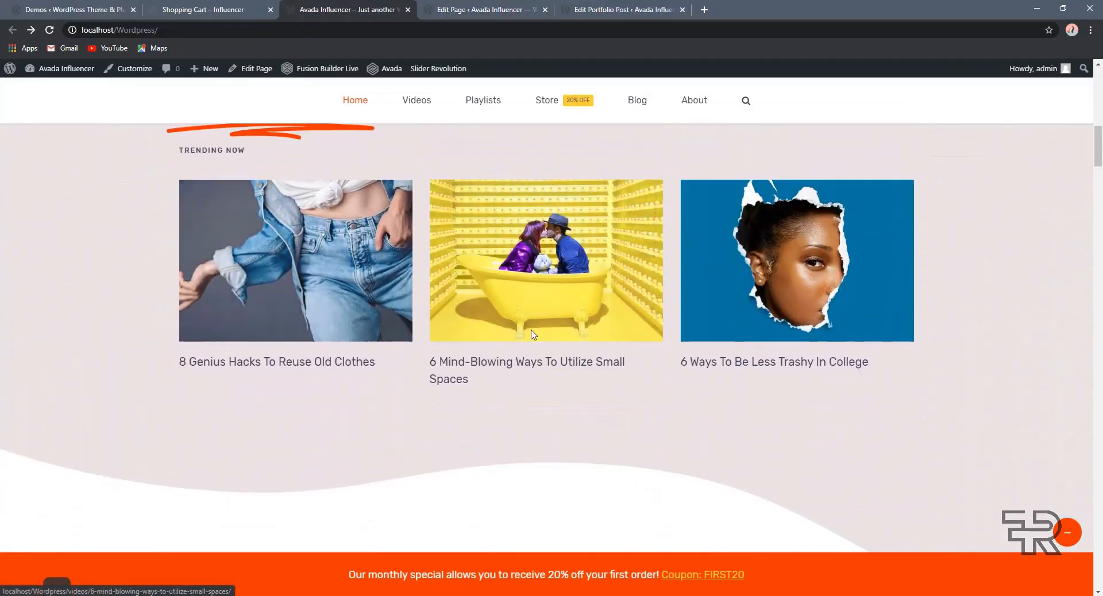
left_click(561, 9)
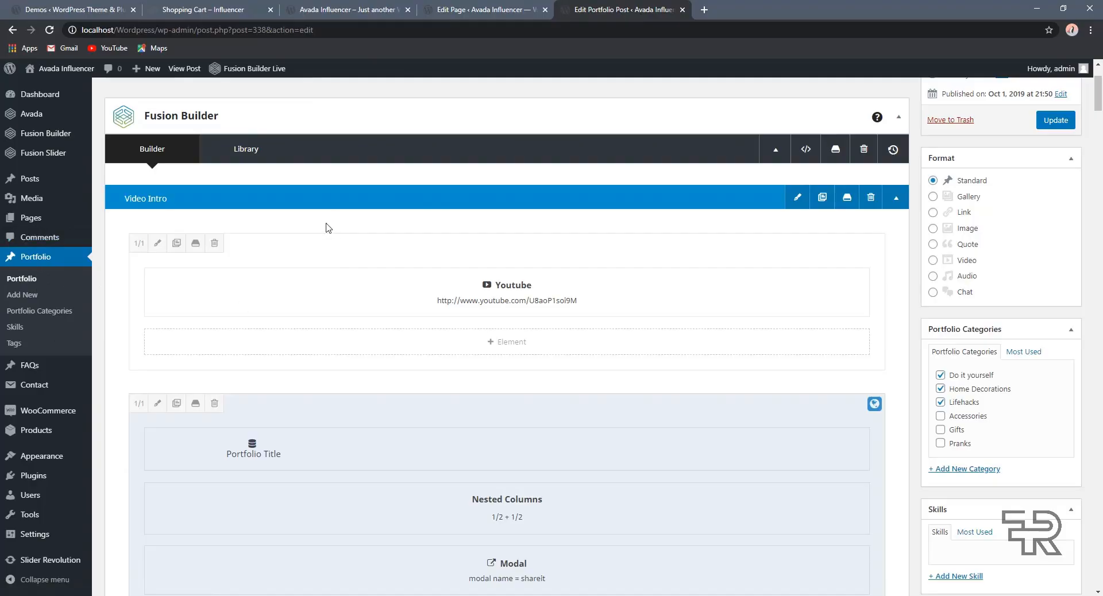
left_click(351, 10)
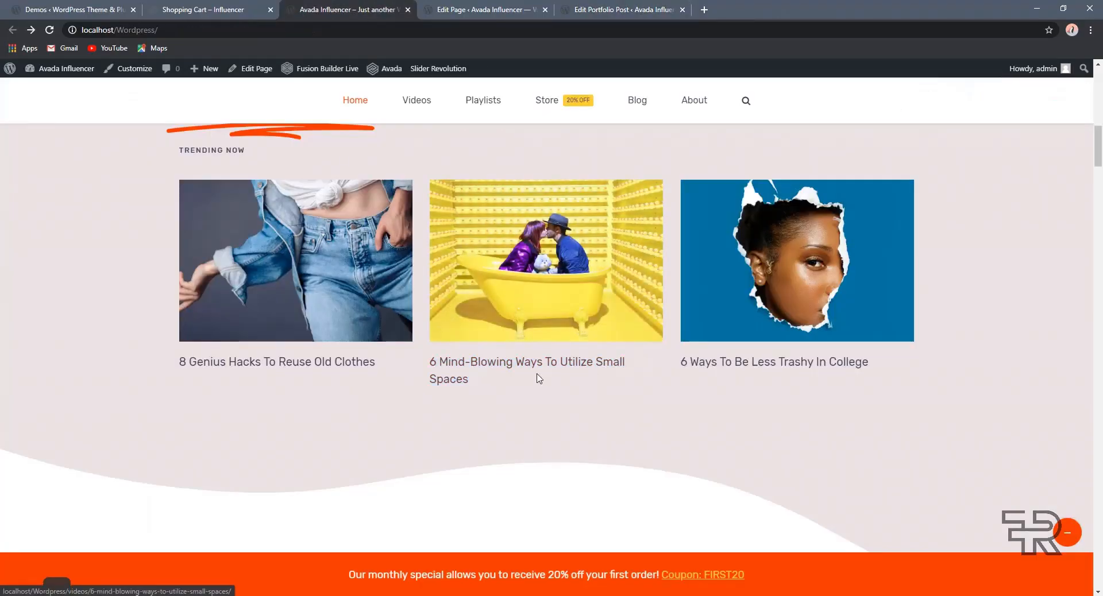
Step: Match the live page's playlist cards to the five nested columns in the builder, and open the Gifts card's Nested Columns element
scroll(572, 375, "down", 10)
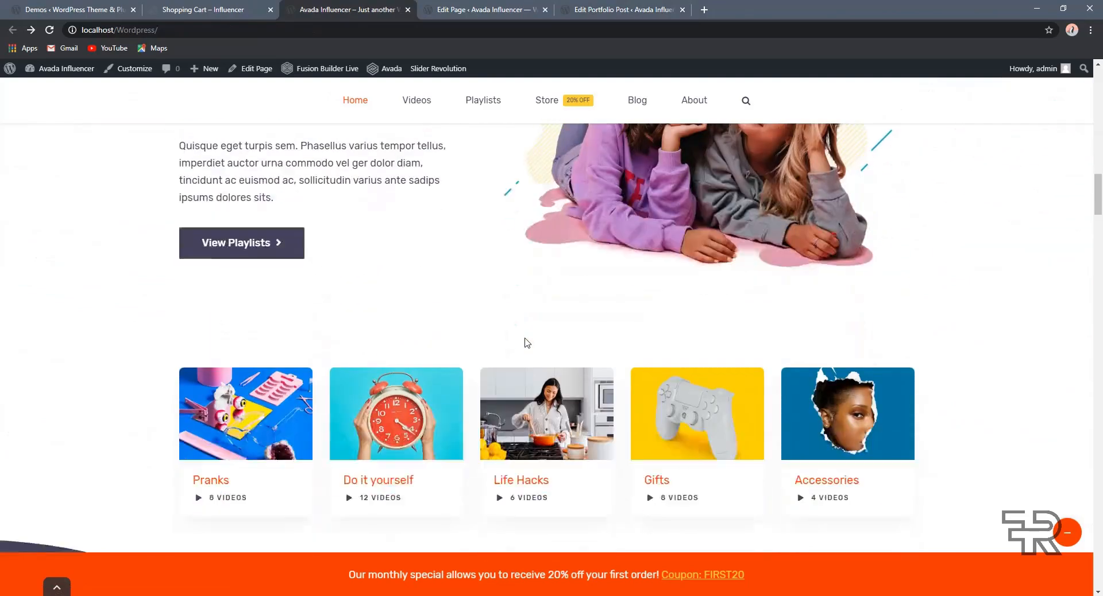
scroll(527, 343, "down", 1)
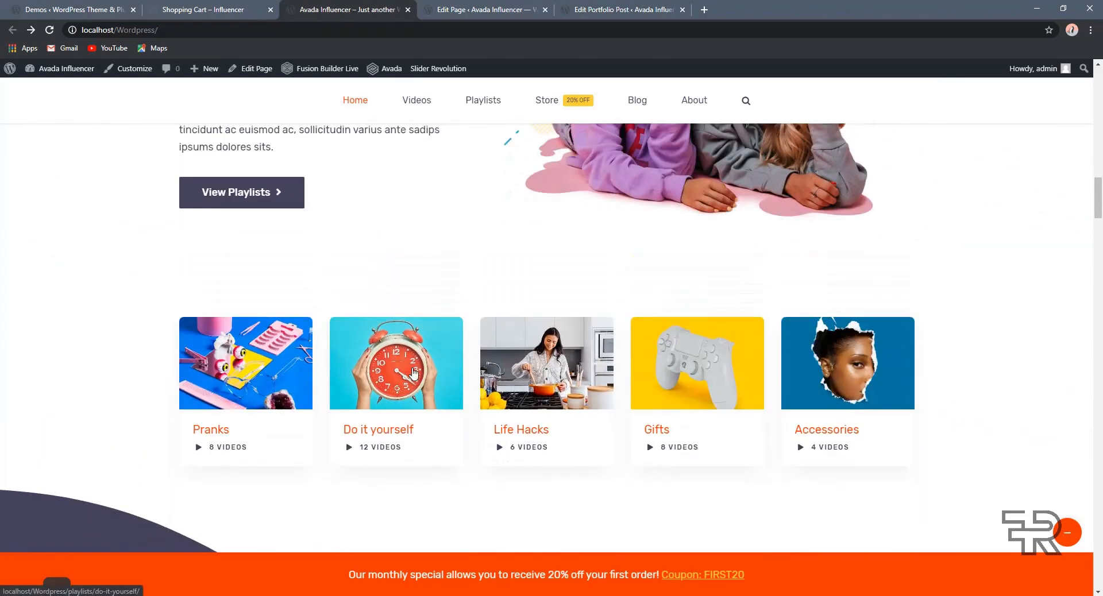
scroll(359, 304, "up", 2)
scroll(357, 333, "down", 2)
left_click(483, 10)
scroll(502, 303, "down", 8)
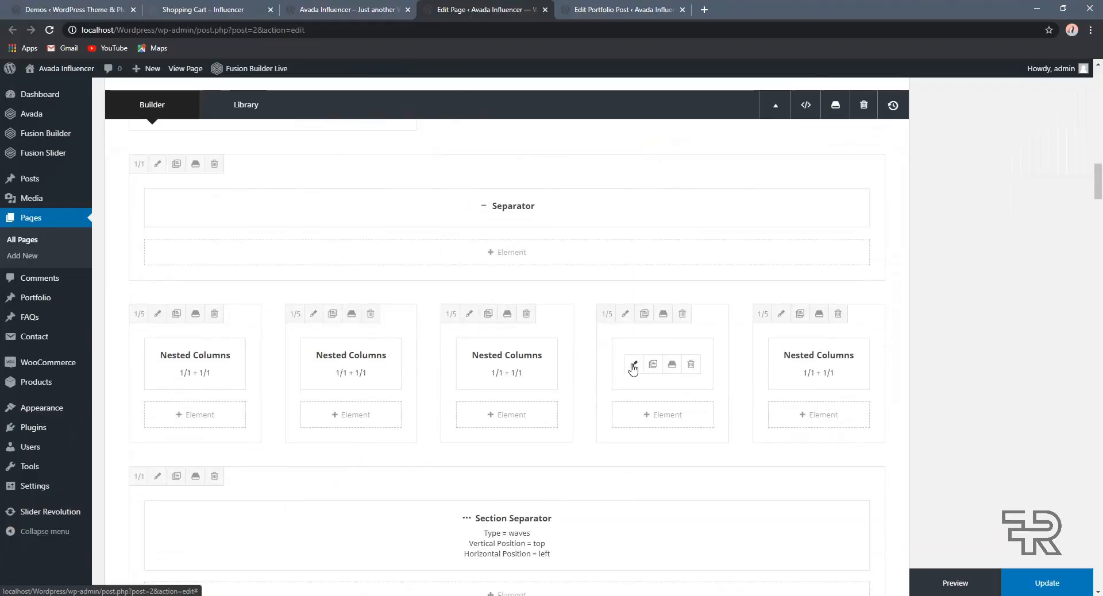
left_click(633, 364)
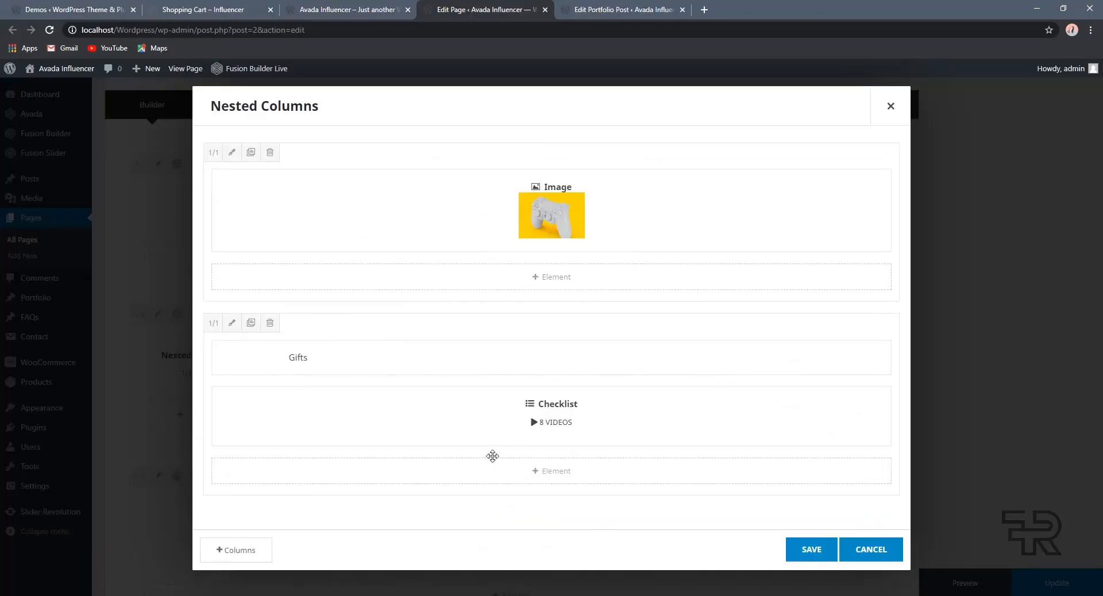
Step: Open the Life Hacks playlist link on the live page and examine the page it leads to
left_click(395, 9)
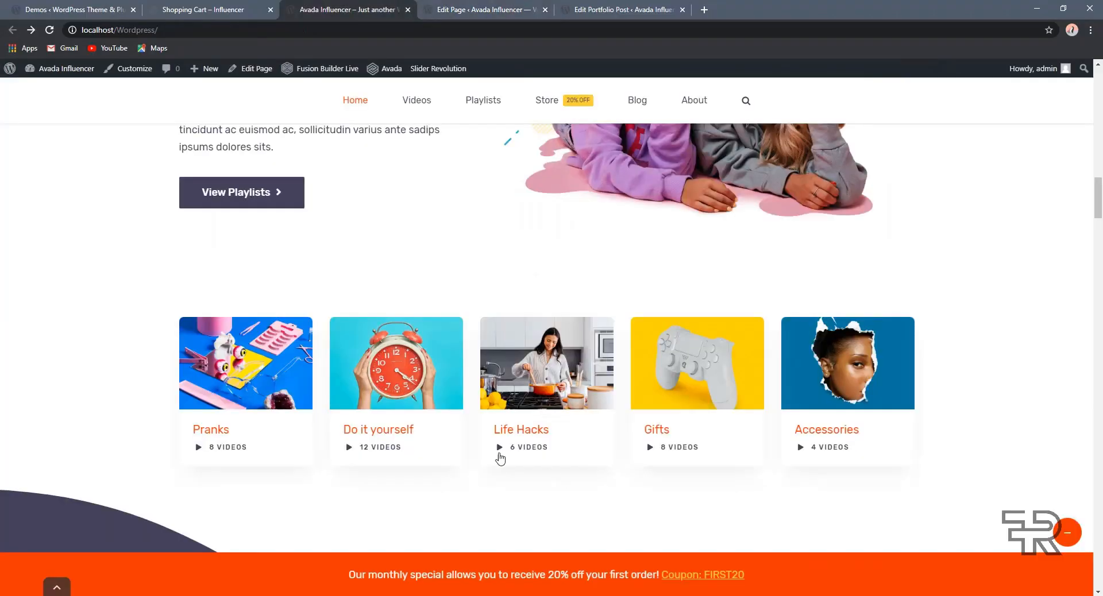
left_click(502, 449)
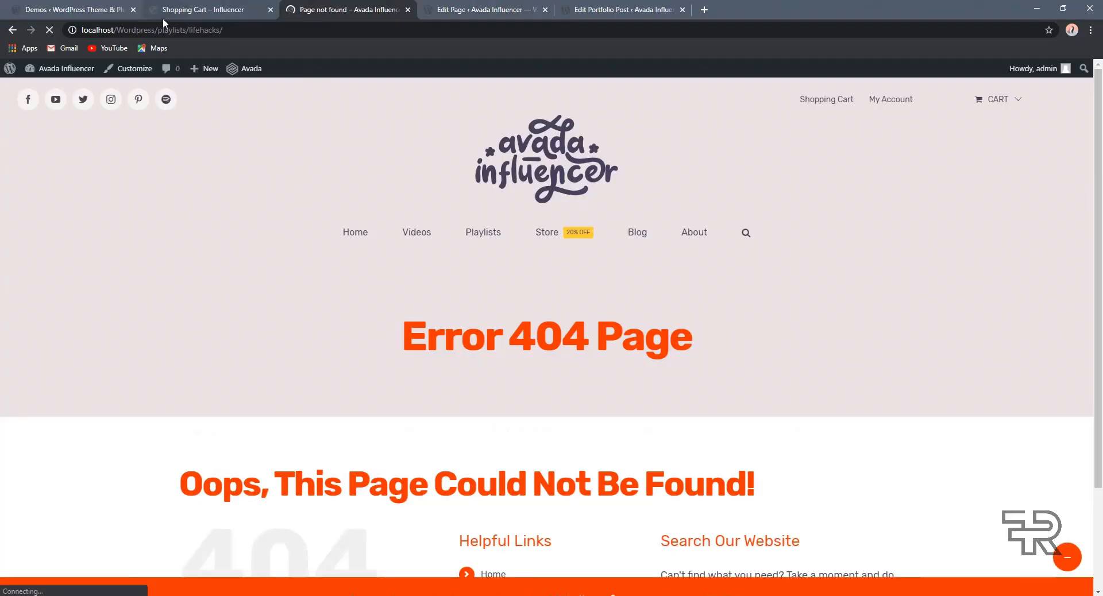
left_click_drag(162, 30, 208, 30)
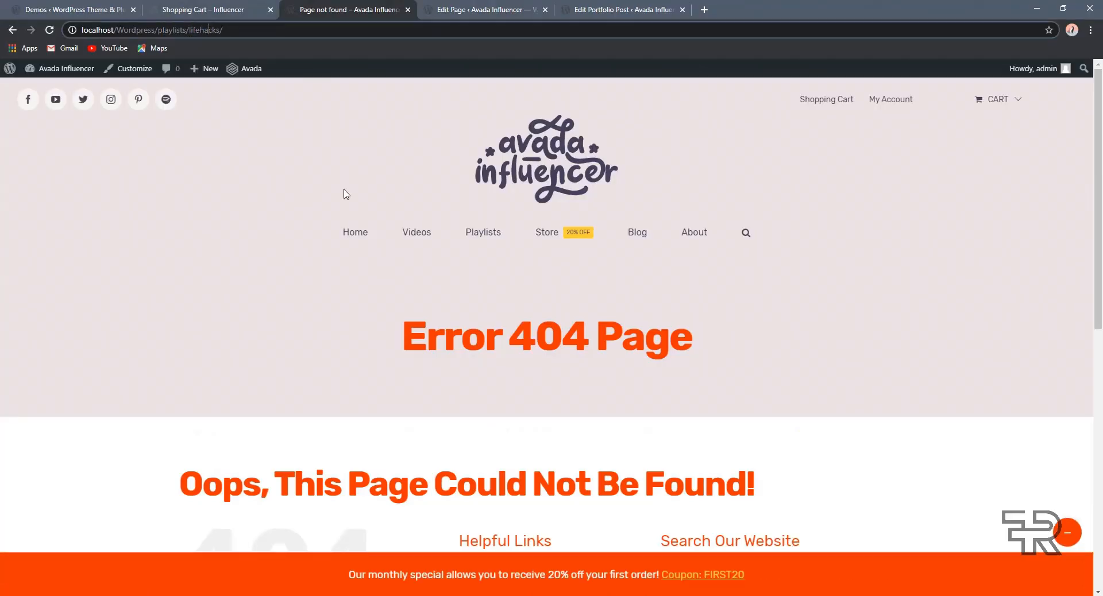
scroll(394, 264, "down", 6)
scroll(488, 234, "down", 3)
scroll(499, 235, "up", 3)
scroll(499, 236, "down", 2)
scroll(491, 229, "up", 6)
scroll(515, 326, "down", 3)
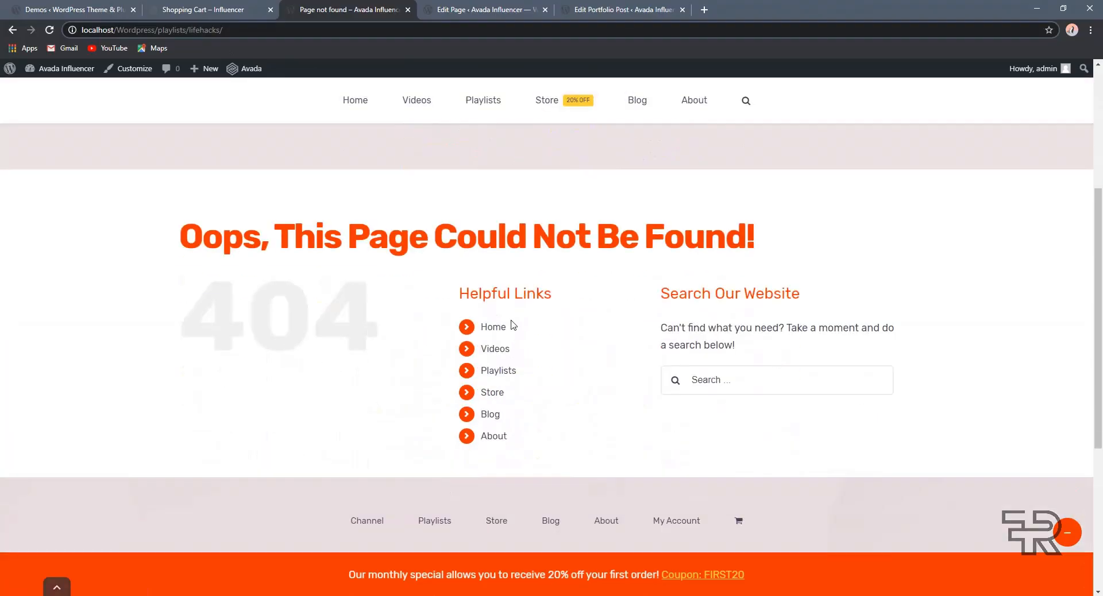
Step: Return to the live home page and view the Our Vlog section with its video grid
left_click(509, 320)
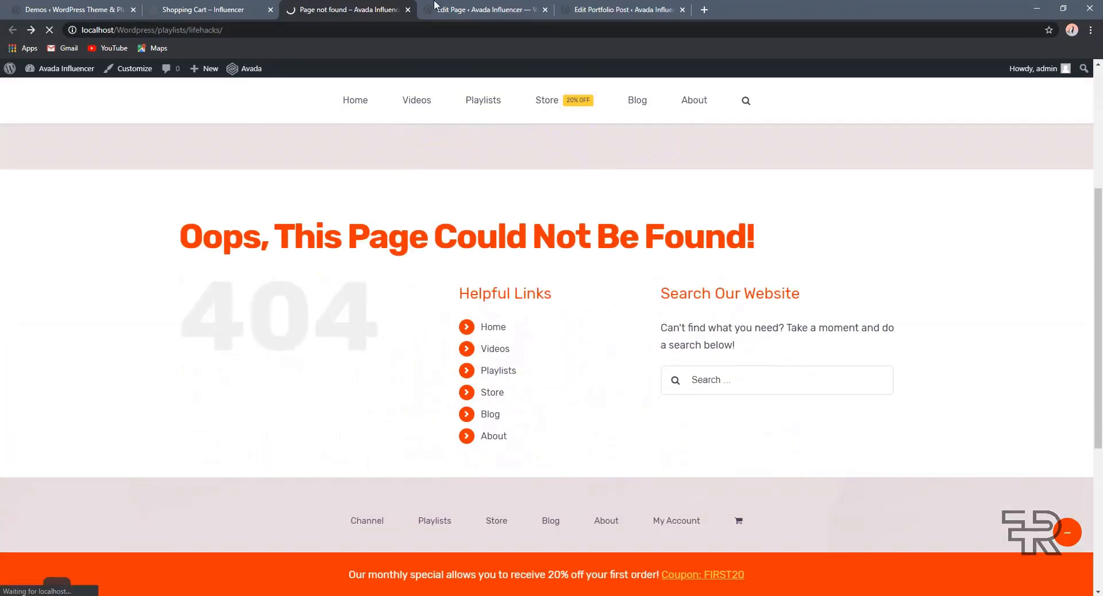
left_click(477, 9)
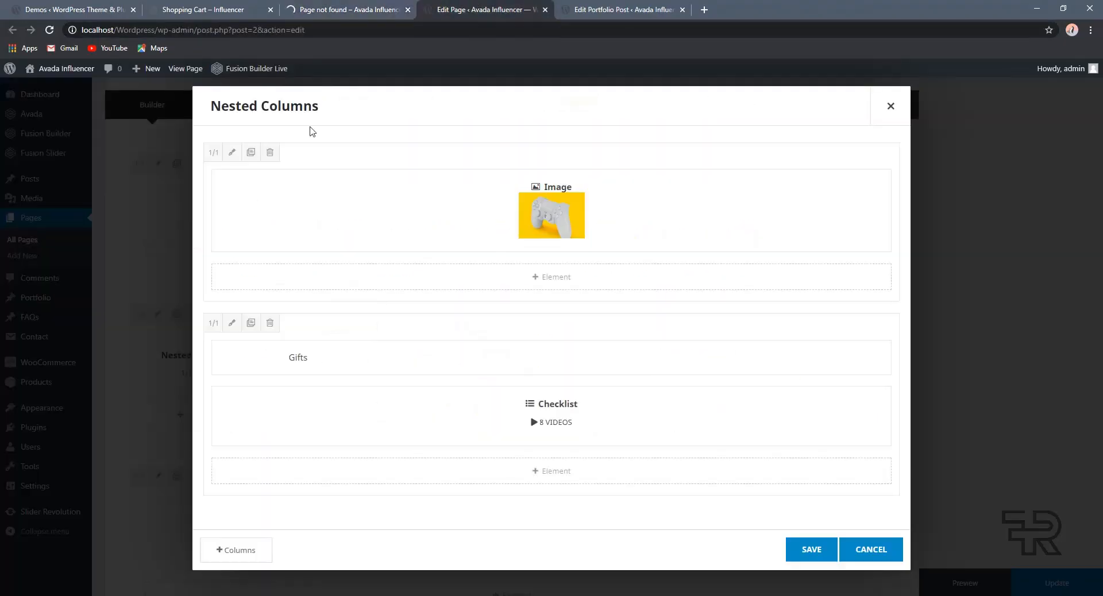
left_click(307, 6)
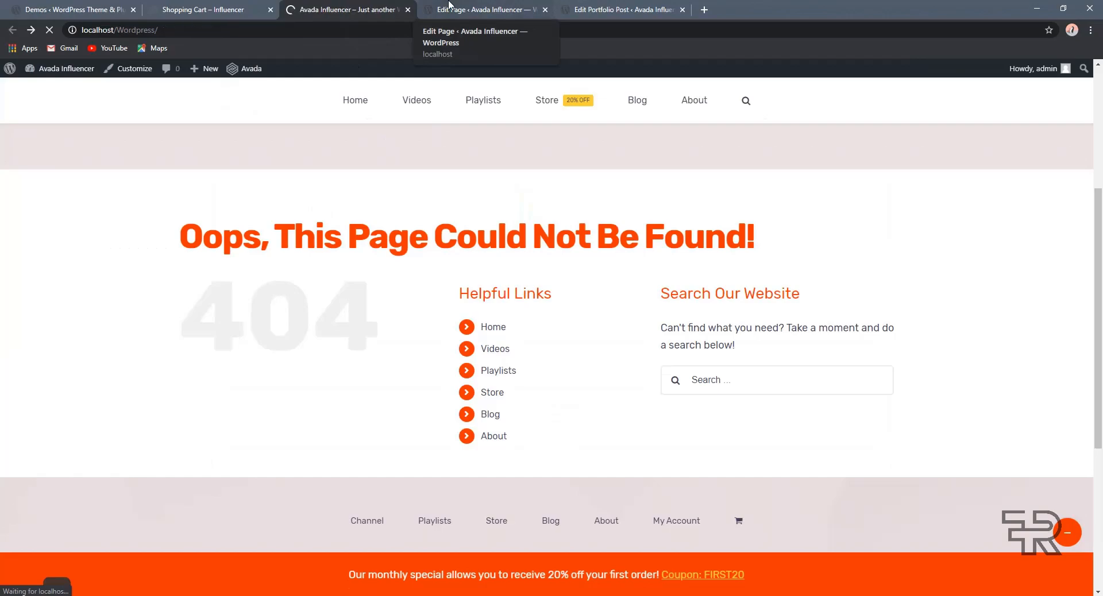
scroll(507, 310, "down", 5)
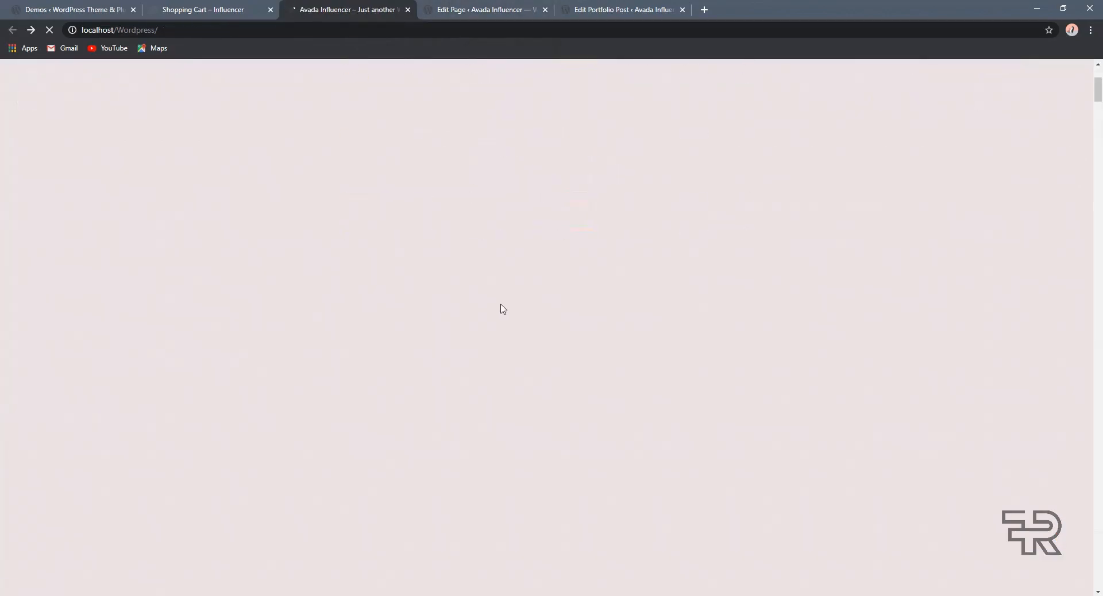
scroll(500, 304, "down", 10)
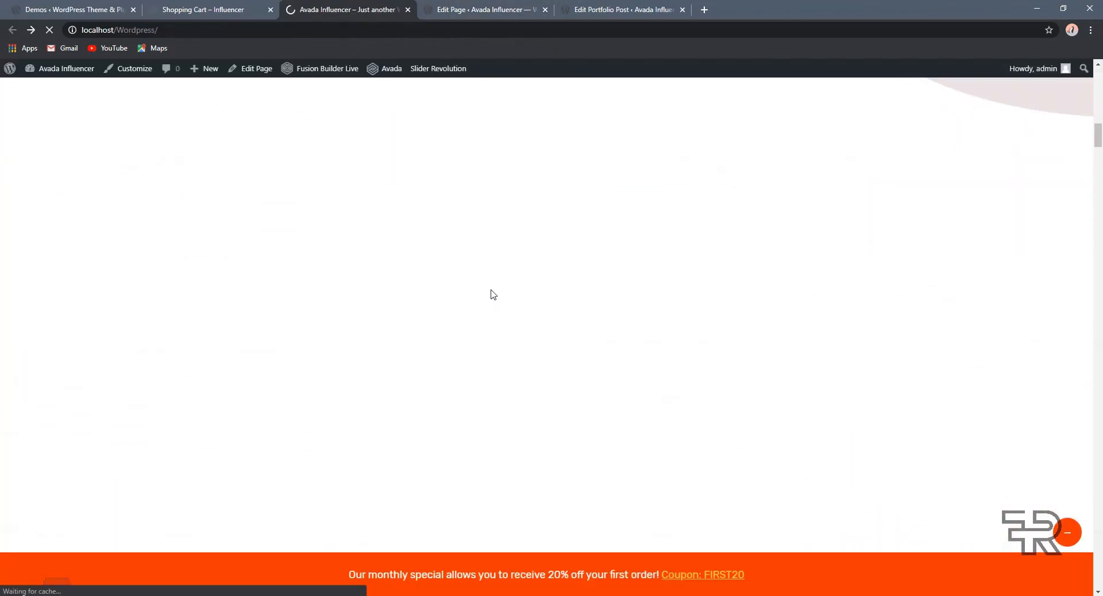
scroll(491, 290, "down", 11)
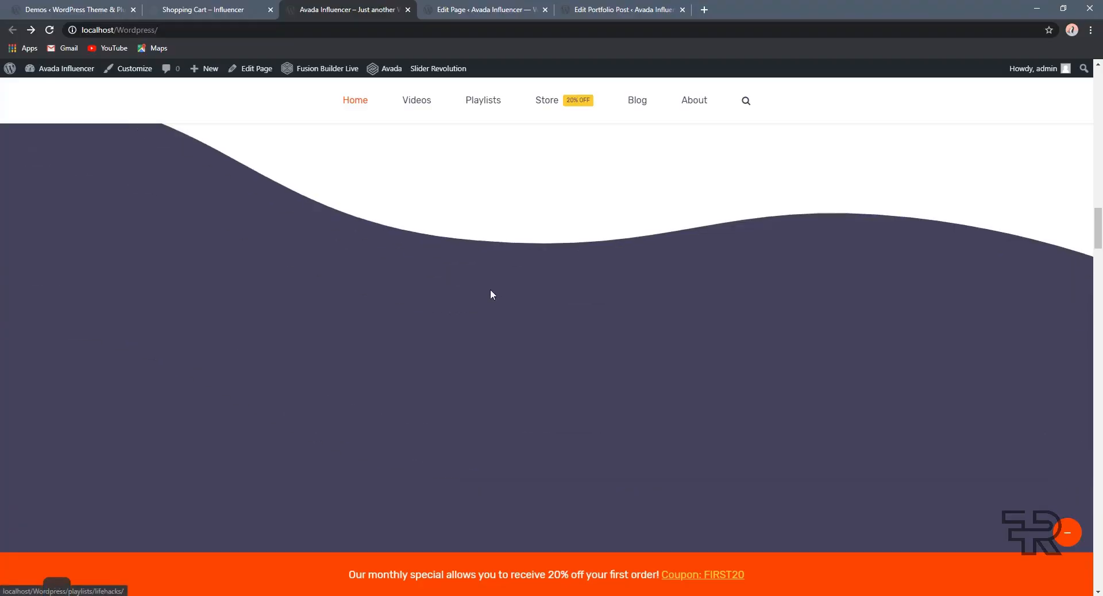
scroll(491, 290, "down", 2)
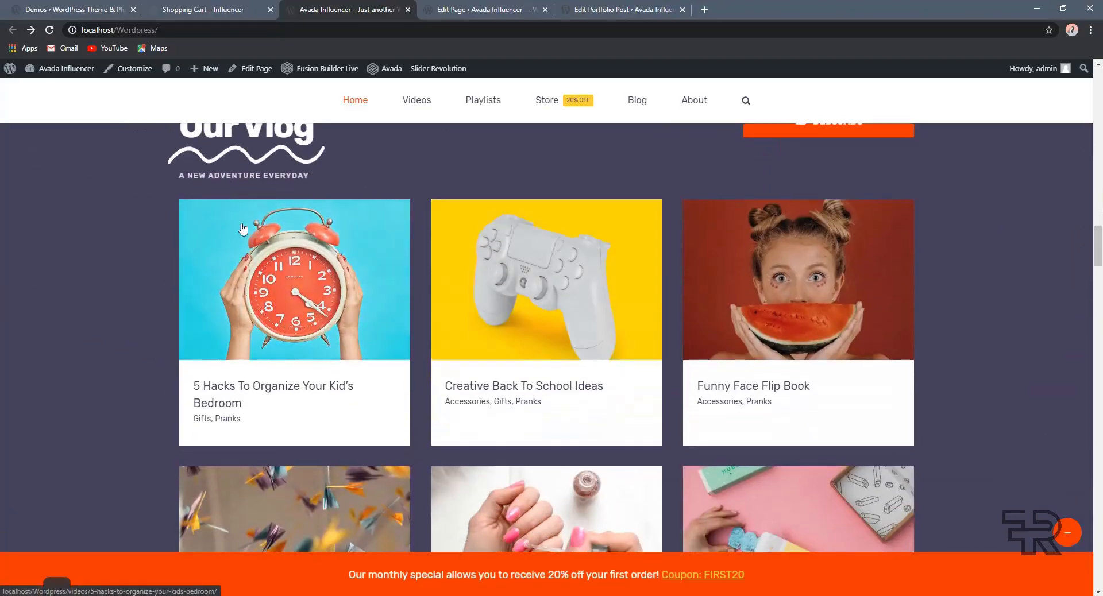
scroll(390, 263, "down", 1)
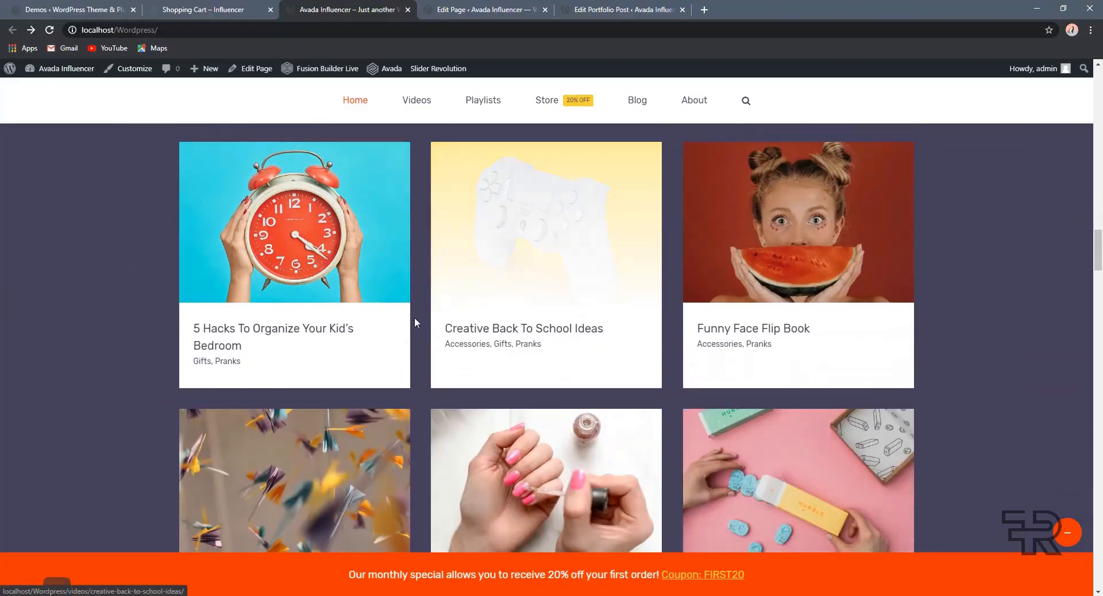
scroll(391, 264, "up", 2)
Step: Match the live Our Vlog section to the title, text, button and Portfolio elements in the Trending Videos container
left_click(526, 7)
scroll(503, 265, "down", 3)
scroll(504, 265, "down", 5)
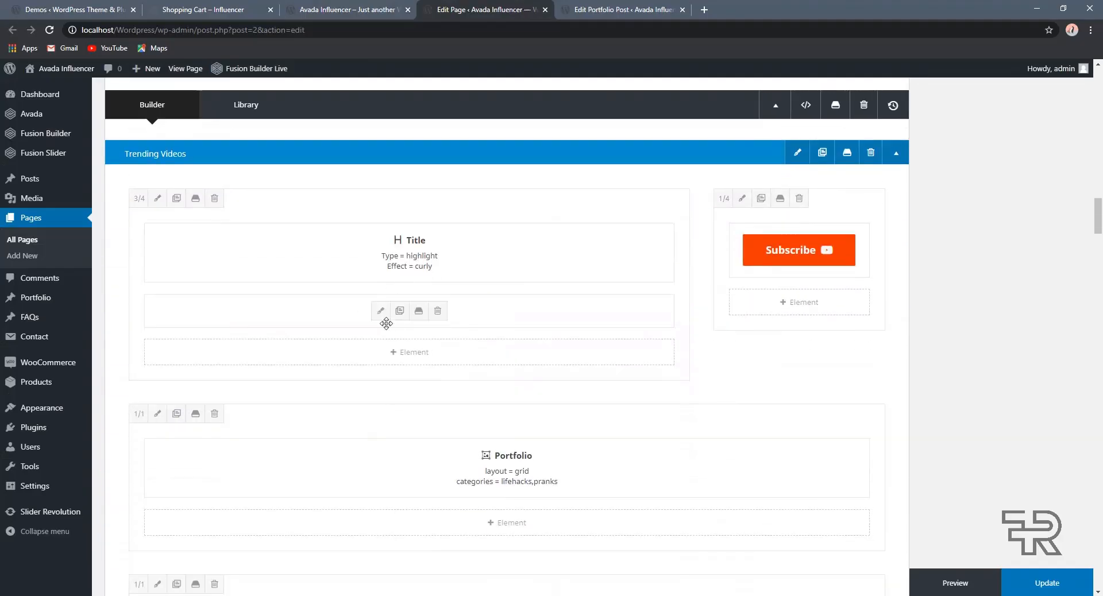
scroll(379, 318, "down", 4)
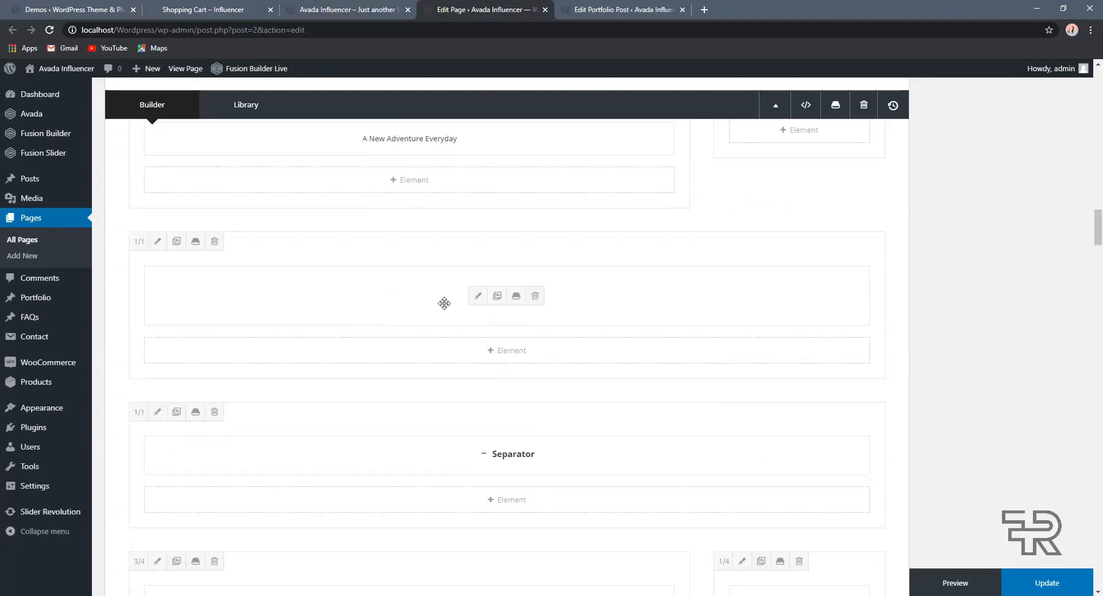
scroll(362, 343, "up", 1)
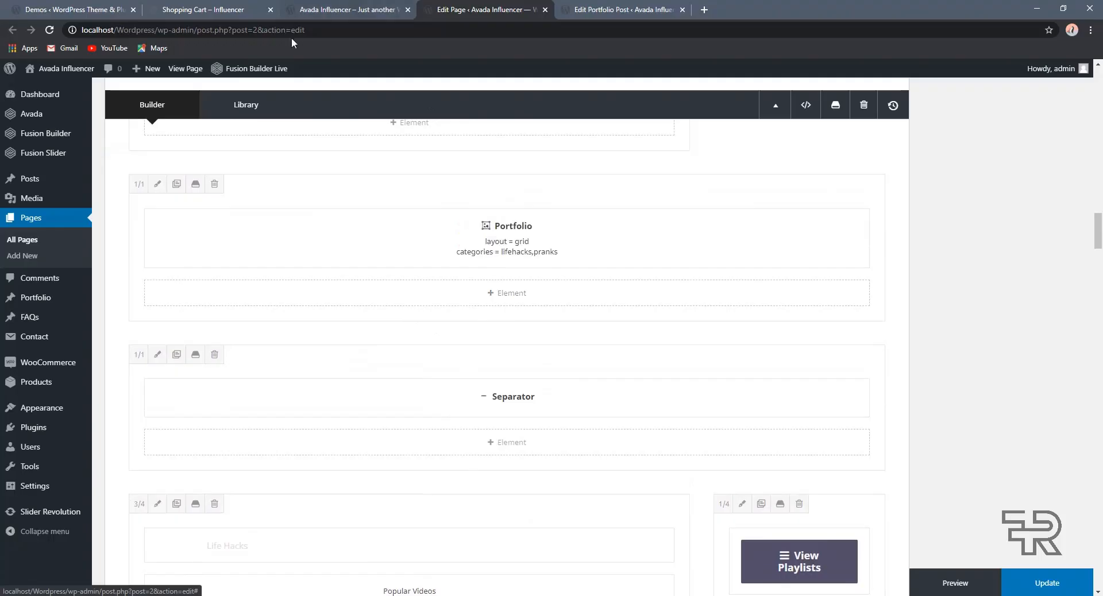
scroll(288, 293, "up", 4)
left_click(397, 9)
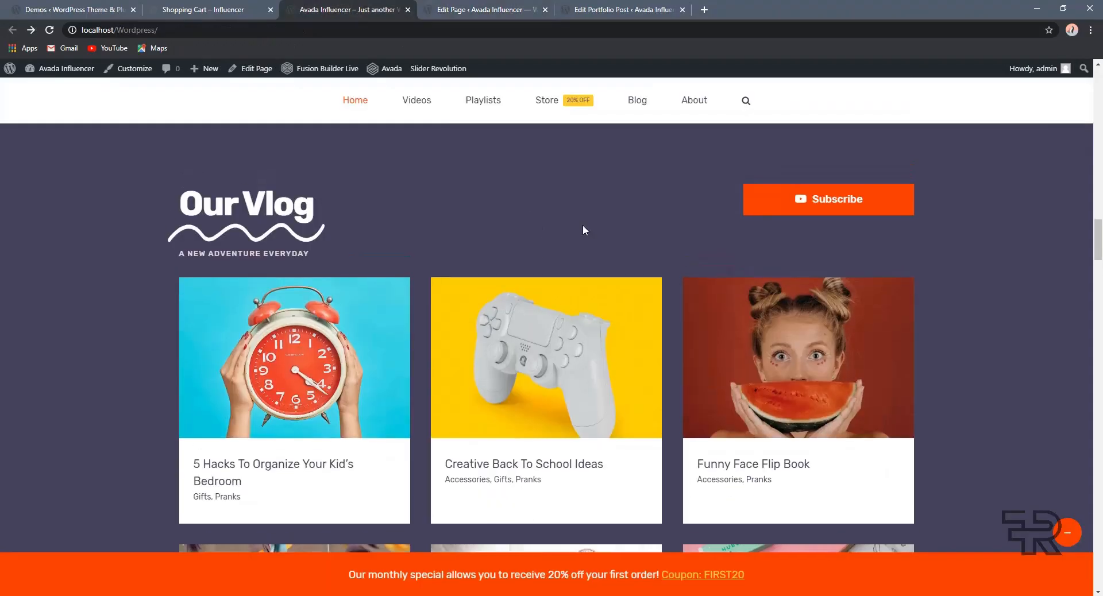
left_click(553, 6)
left_click(330, 8)
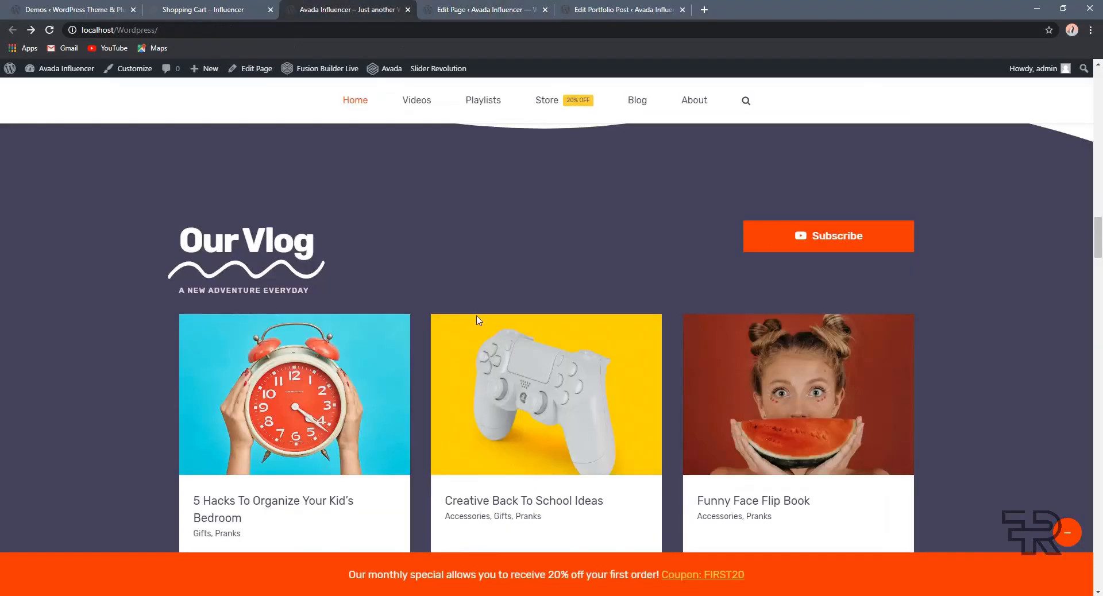
Step: Open the Trending Videos container's Title element, review its highlighted text, and close the settings without saving
scroll(480, 321, "down", 8)
scroll(480, 322, "down", 3)
scroll(479, 322, "up", 13)
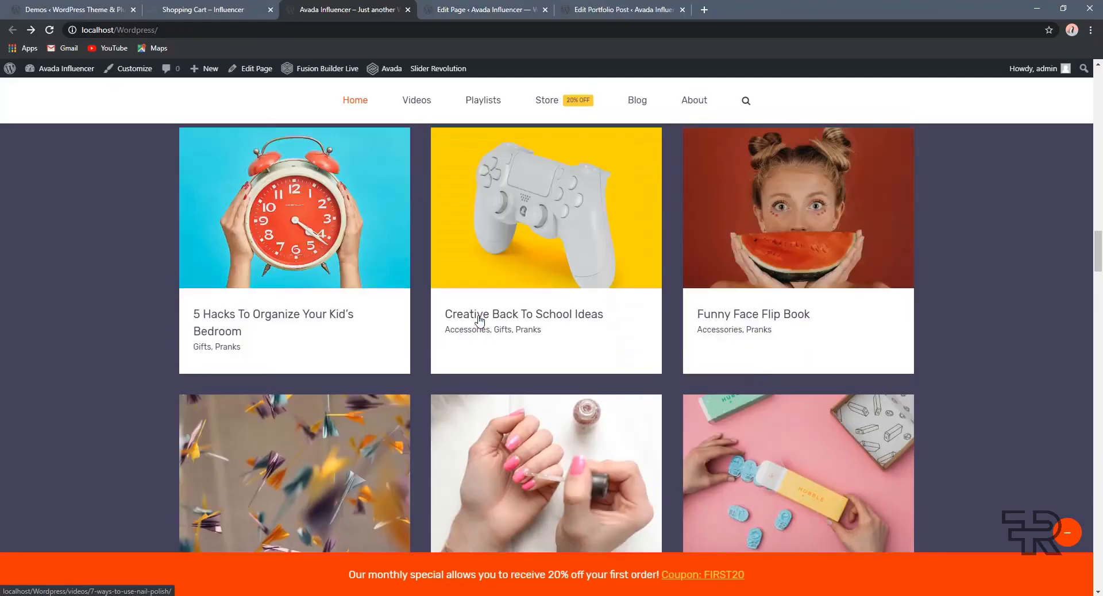
left_click(483, 8)
scroll(443, 138, "up", 1)
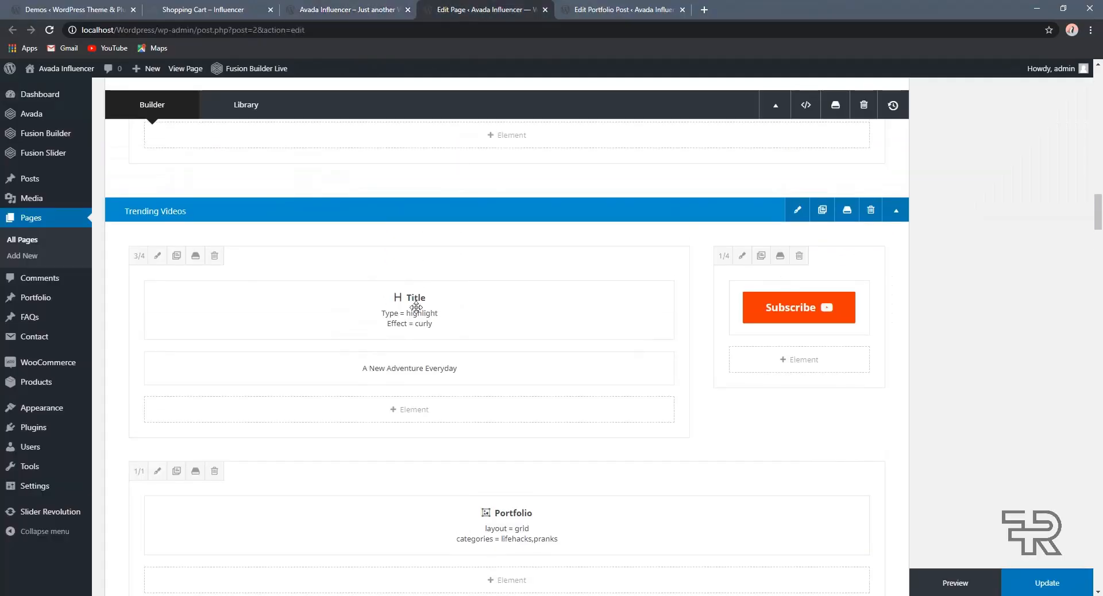
left_click(380, 310)
scroll(503, 320, "down", 6)
left_click_drag(585, 232, 560, 232)
left_click(888, 106)
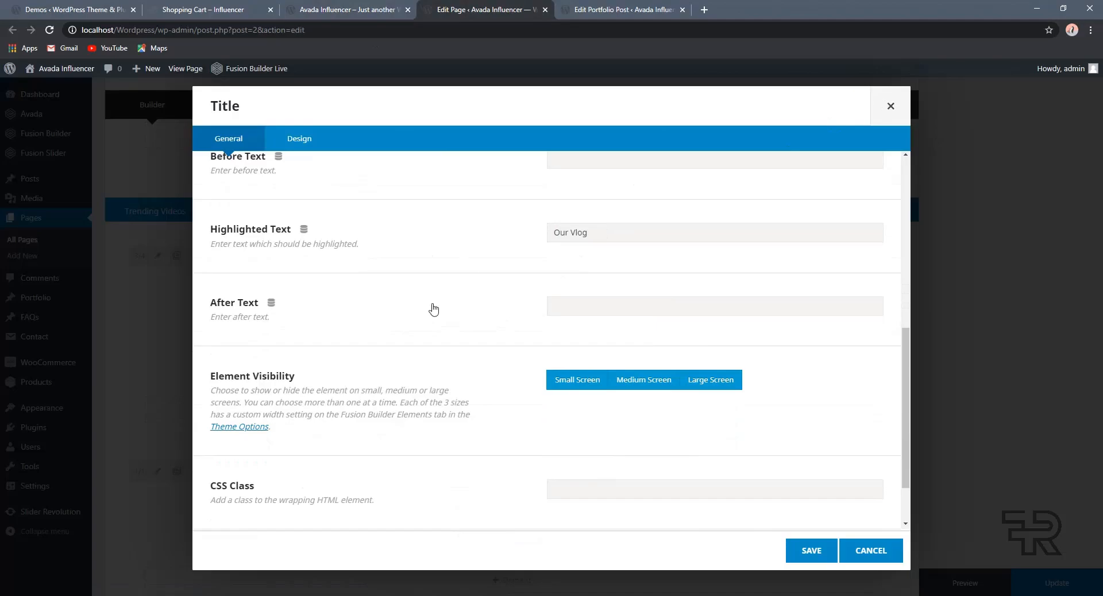
Step: Review the live page from the Entertainment For Everyone section down to the Our Vlog video grid
scroll(420, 316, "down", 2)
left_click(373, 13)
scroll(458, 401, "down", 3)
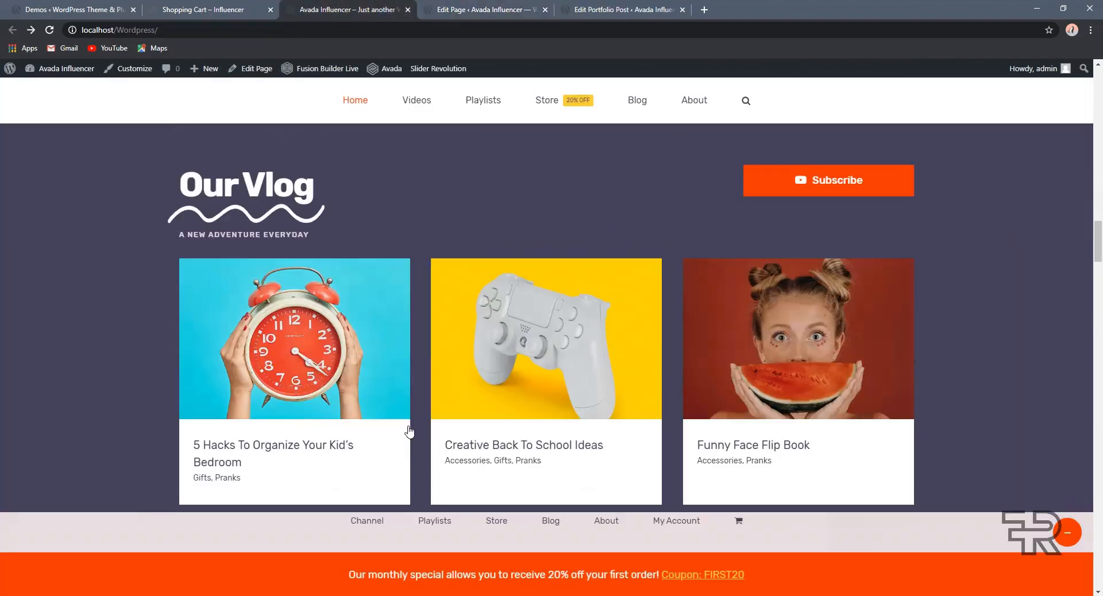
scroll(454, 413, "up", 5)
scroll(457, 416, "up", 15)
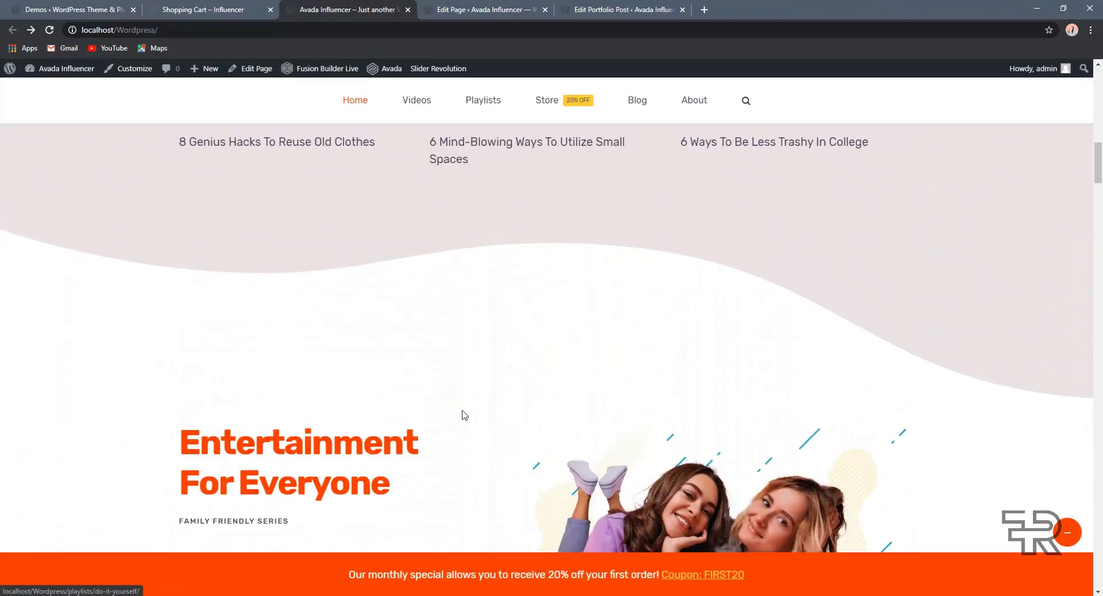
scroll(462, 416, "down", 7)
scroll(467, 415, "down", 8)
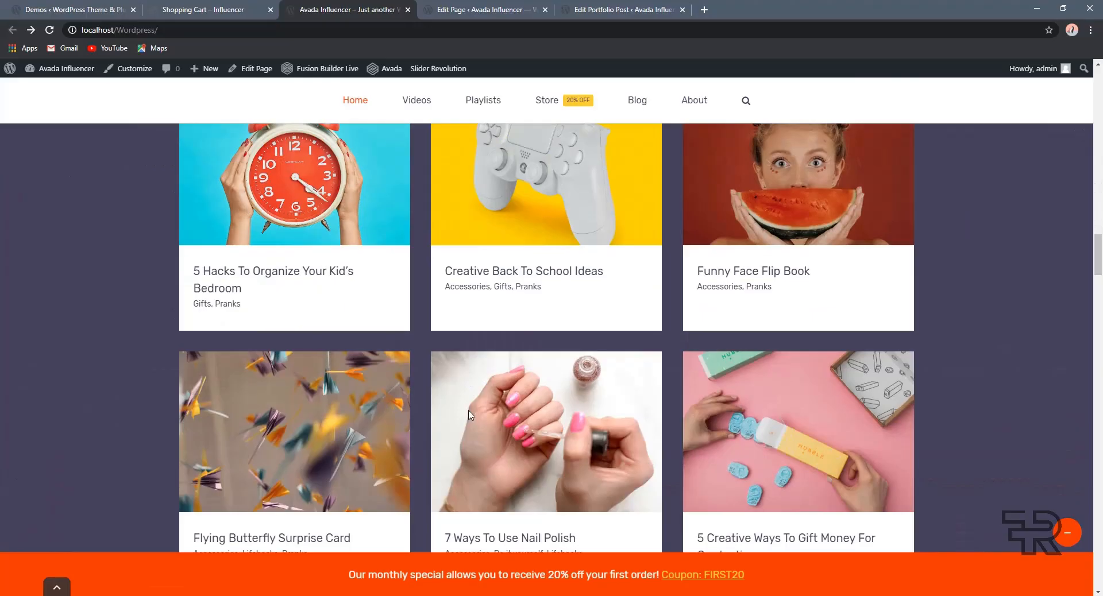
Step: Review the Trending Videos Portfolio element's layout, text layout, grid color, column spacing and posts-per-page settings, and close them without saving
key("ctrl+Tab")
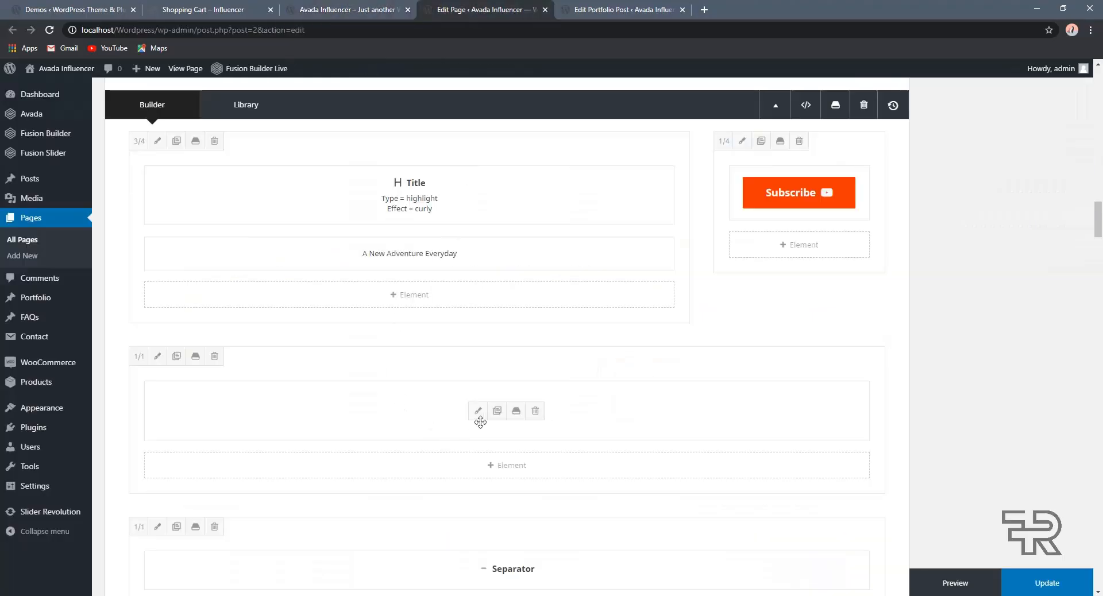
left_click(478, 411)
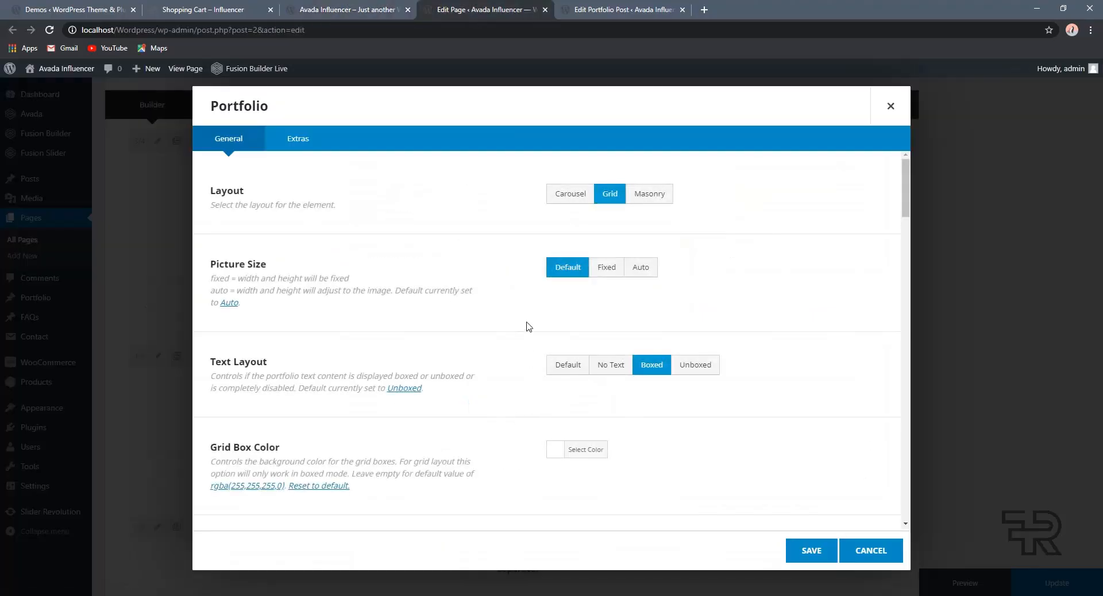
scroll(529, 326, "down", 2)
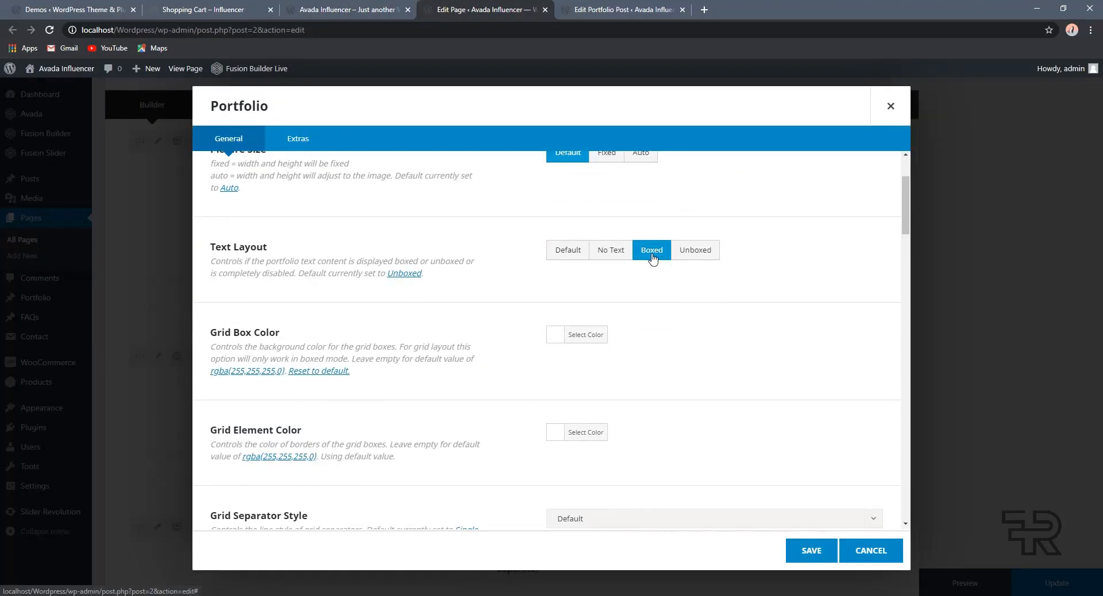
scroll(551, 253, "up", 3)
scroll(574, 250, "down", 4)
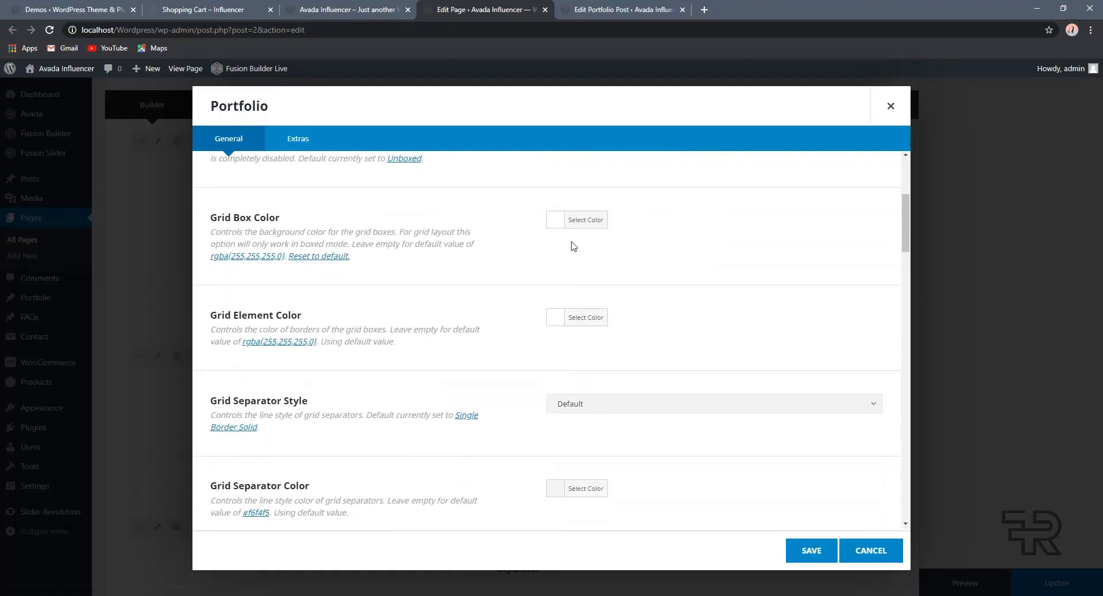
scroll(216, 232, "down", 6)
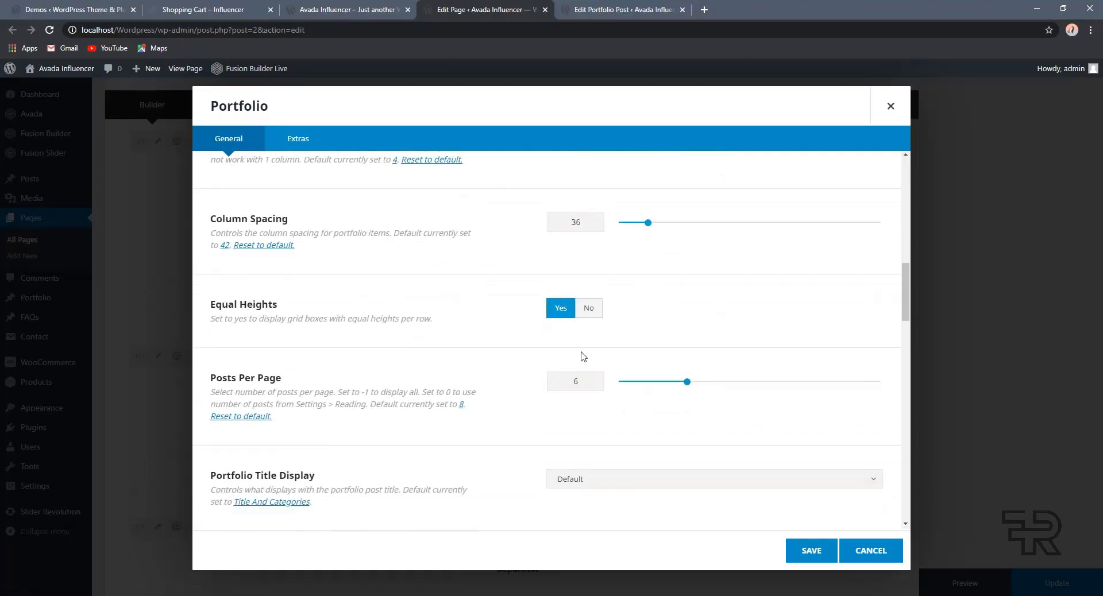
left_click(865, 553)
Step: Compare the live vlog grid with the Portfolio and Separator elements in the Trending Videos container
scroll(768, 362, "down", 3)
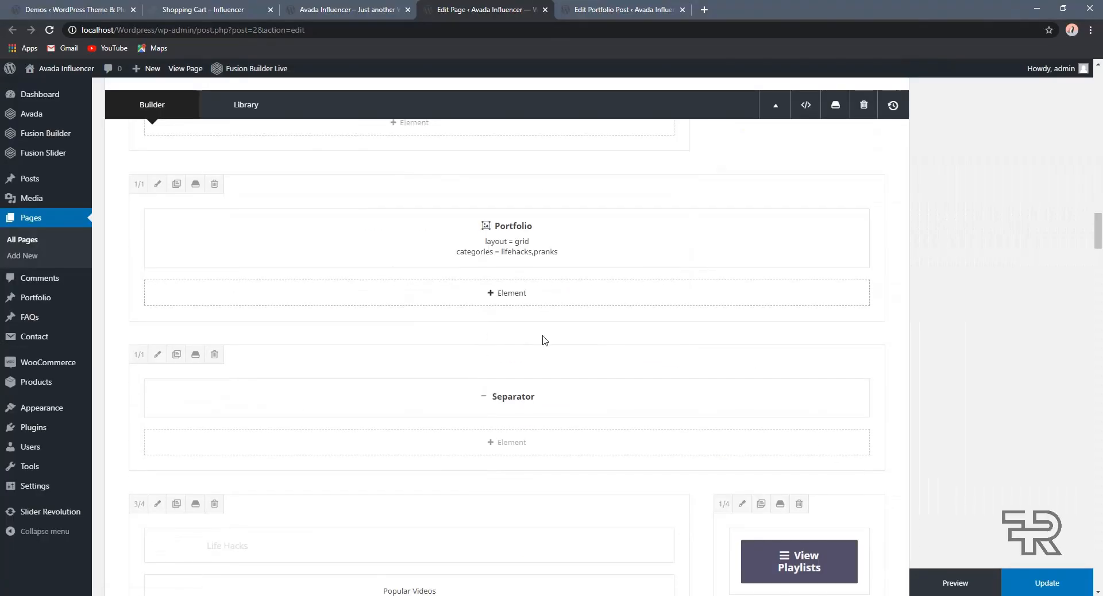
left_click(405, 5)
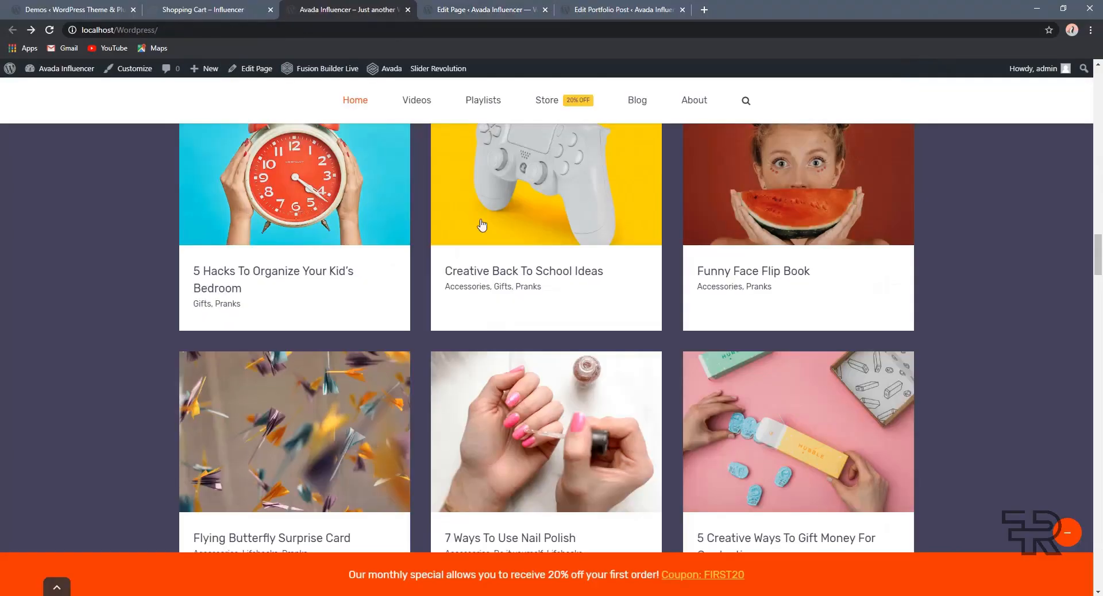
left_click(516, 15)
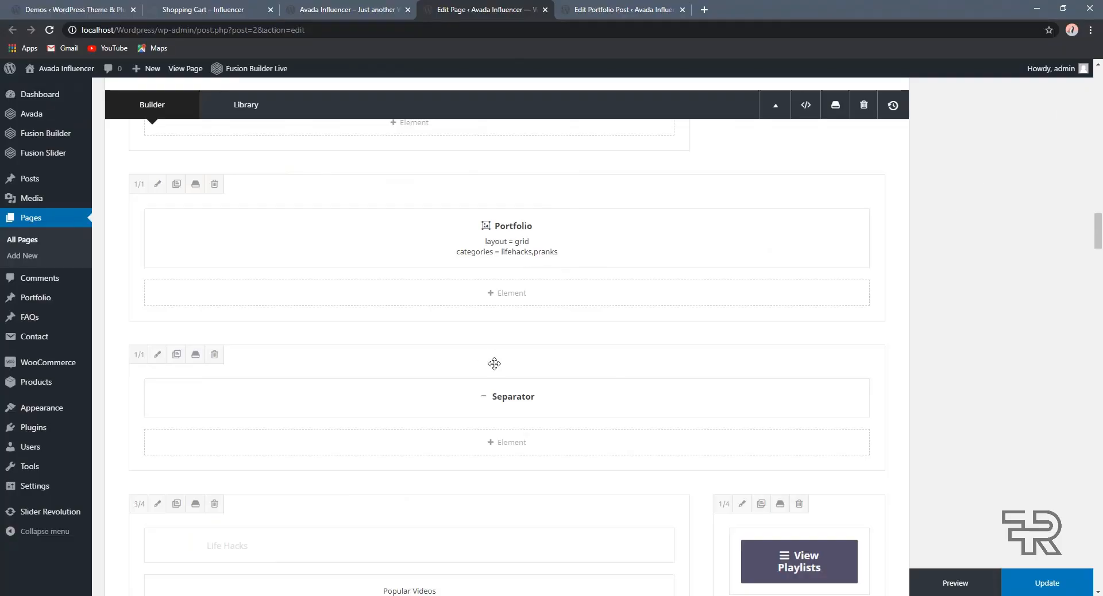
Step: Review the live Our Vlog section's heading, Subscribe button and video cards against the Portfolio element's grid layout and lifehacks, pranks categories
mouse_move(485, 262)
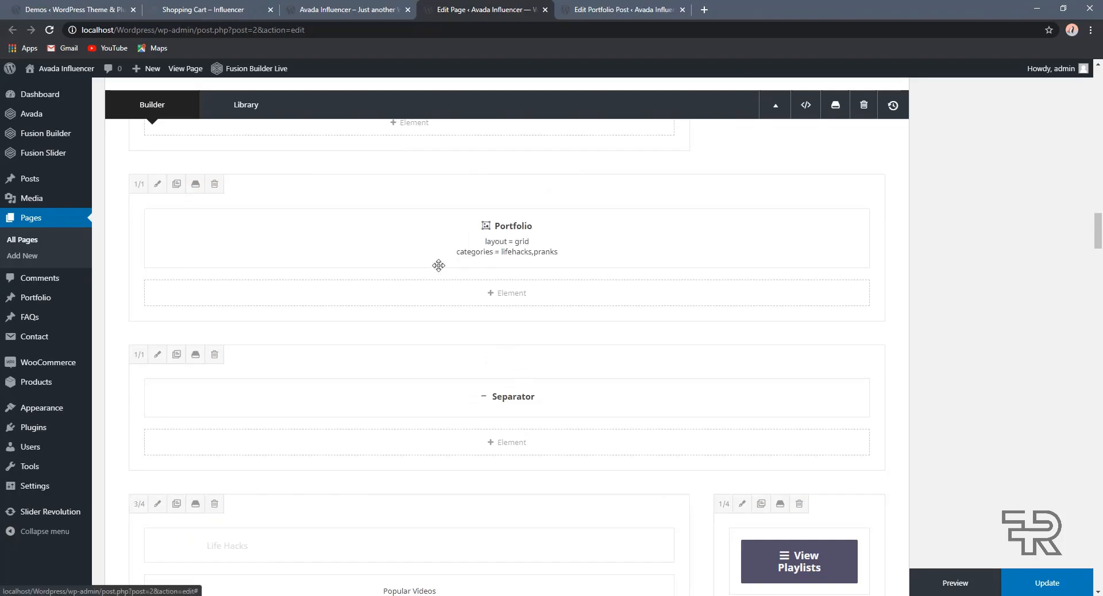
left_click(349, 10)
scroll(552, 272, "up", 3)
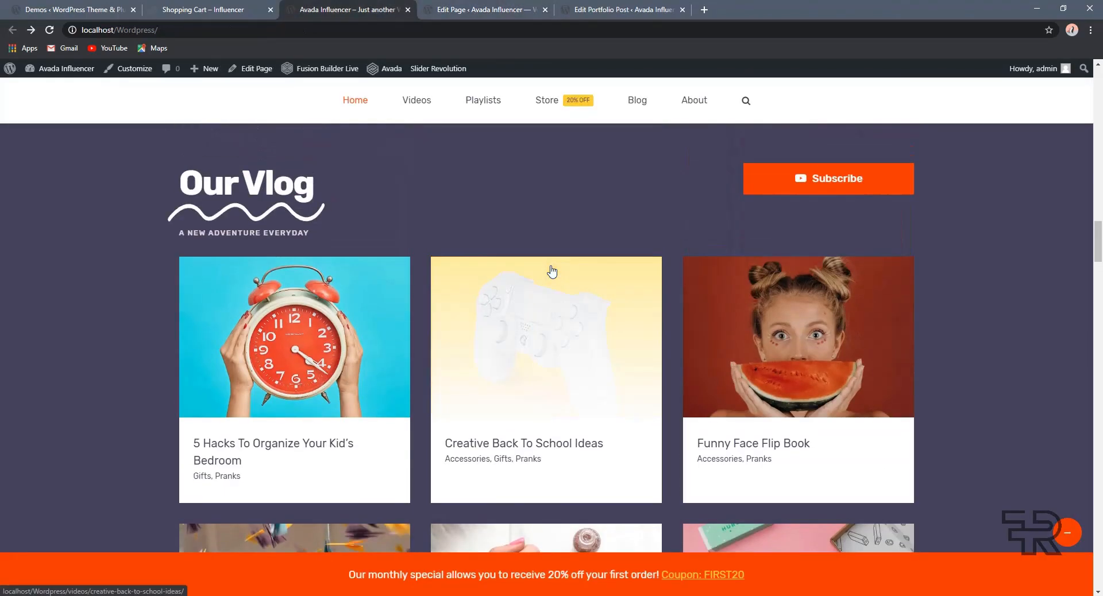
scroll(551, 272, "up", 3)
scroll(552, 271, "down", 2)
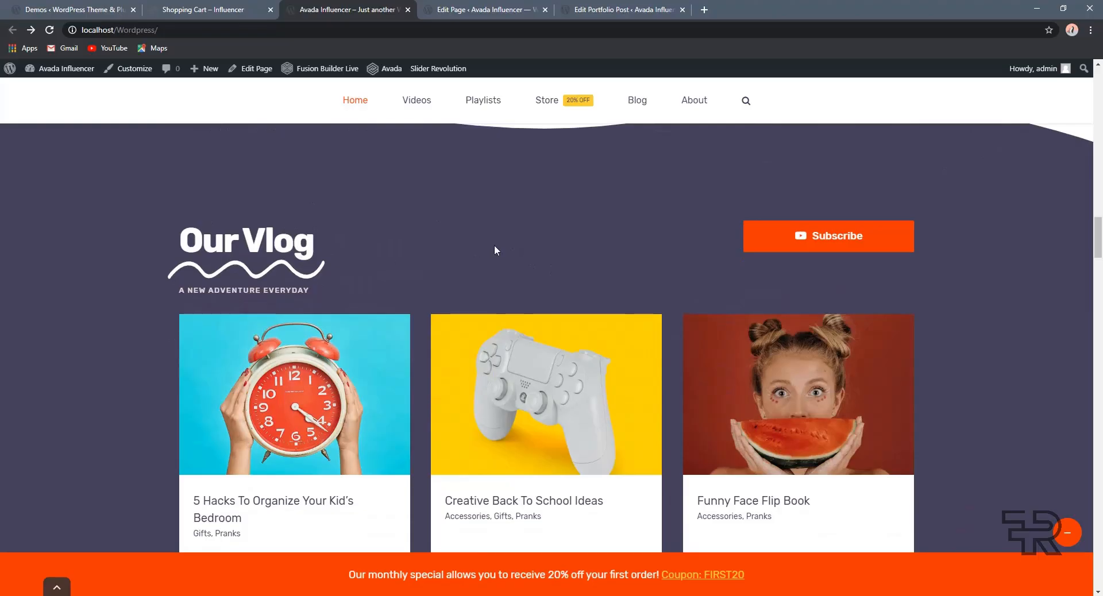
scroll(488, 239, "down", 4)
scroll(522, 323, "up", 2)
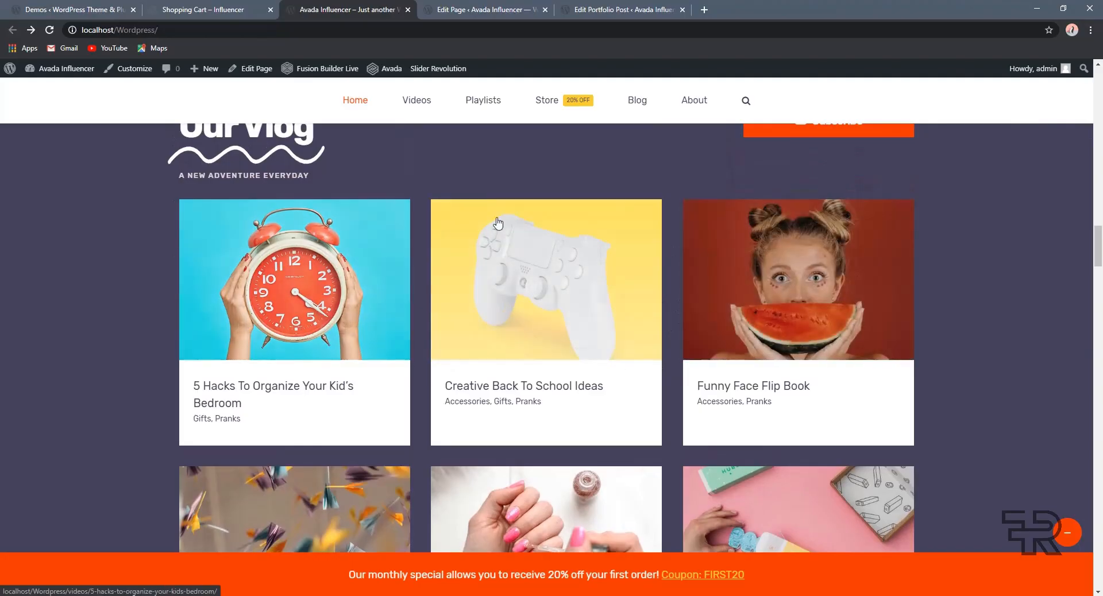
scroll(406, 270, "down", 3)
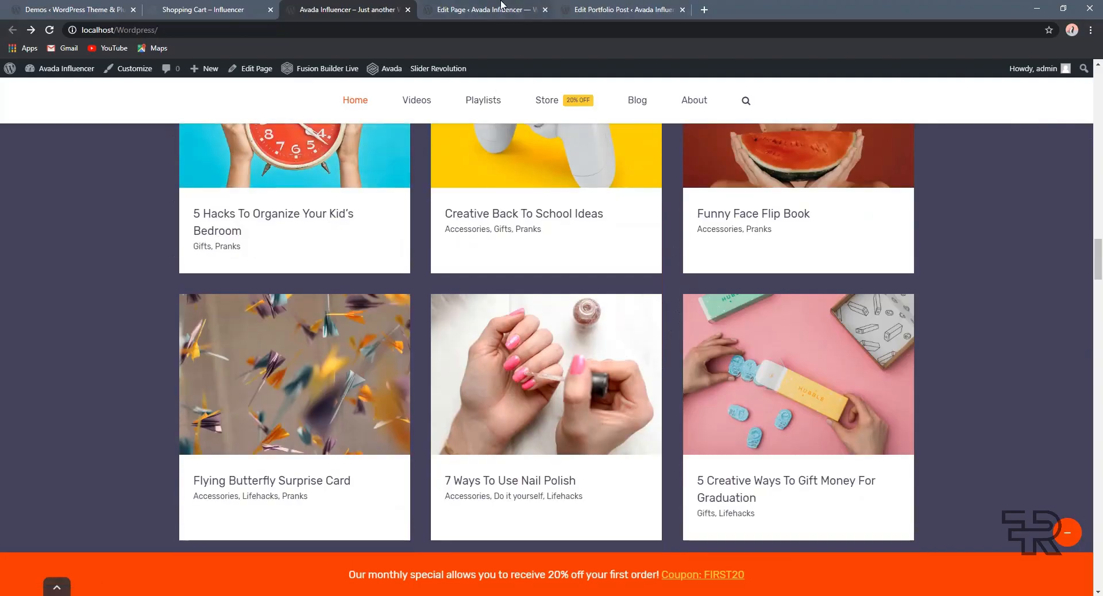
Step: Compare the lower vlog videos and the start of the live Life Hacks section with the builder's Portfolio and Separator elements
left_click(501, 7)
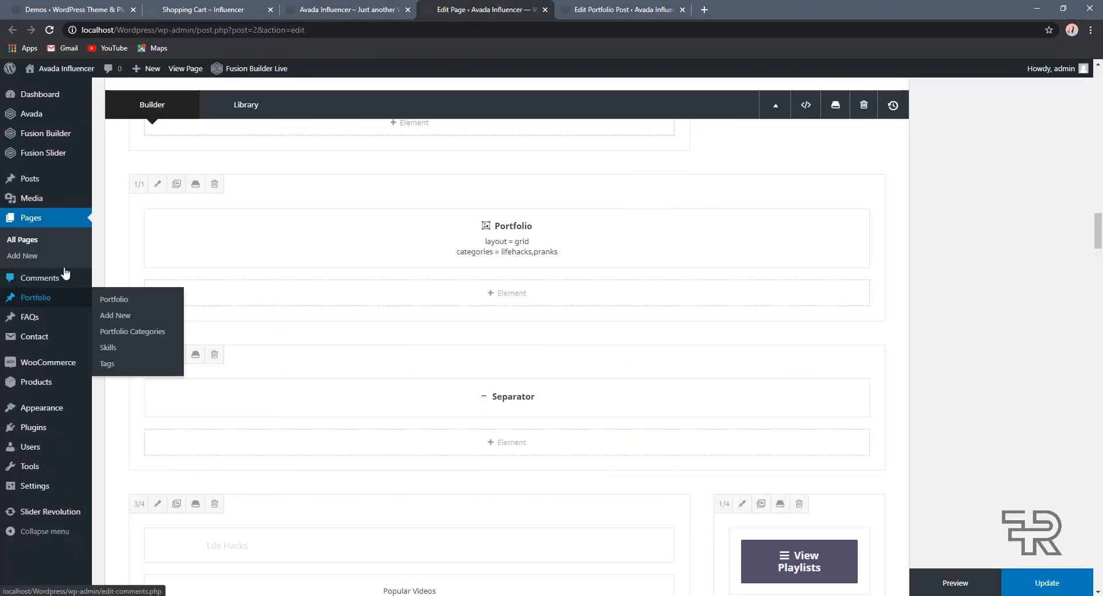
left_click(361, 12)
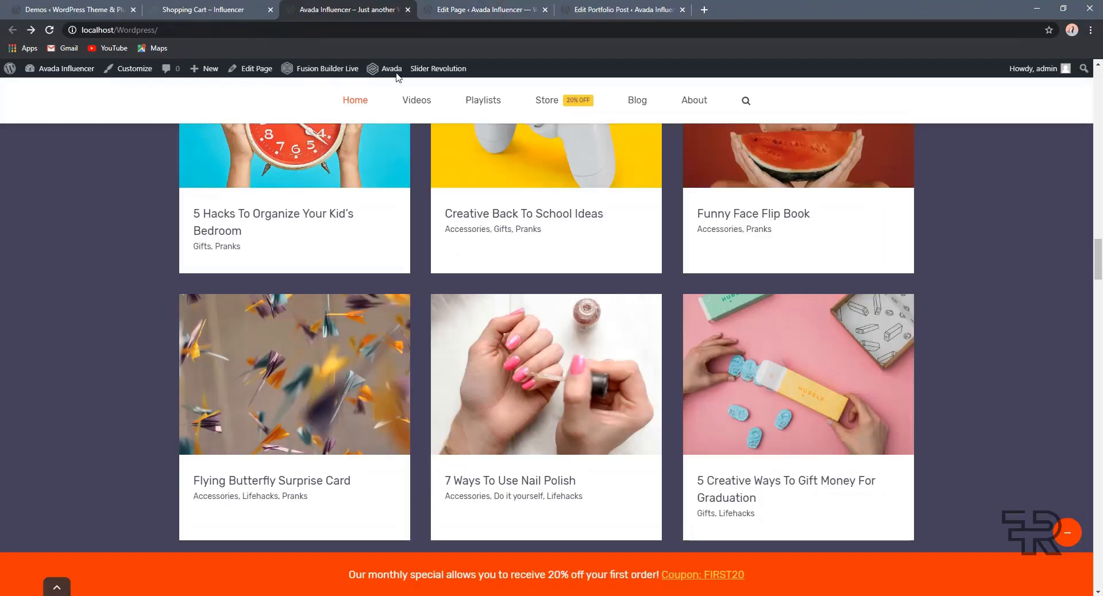
scroll(474, 333, "down", 4)
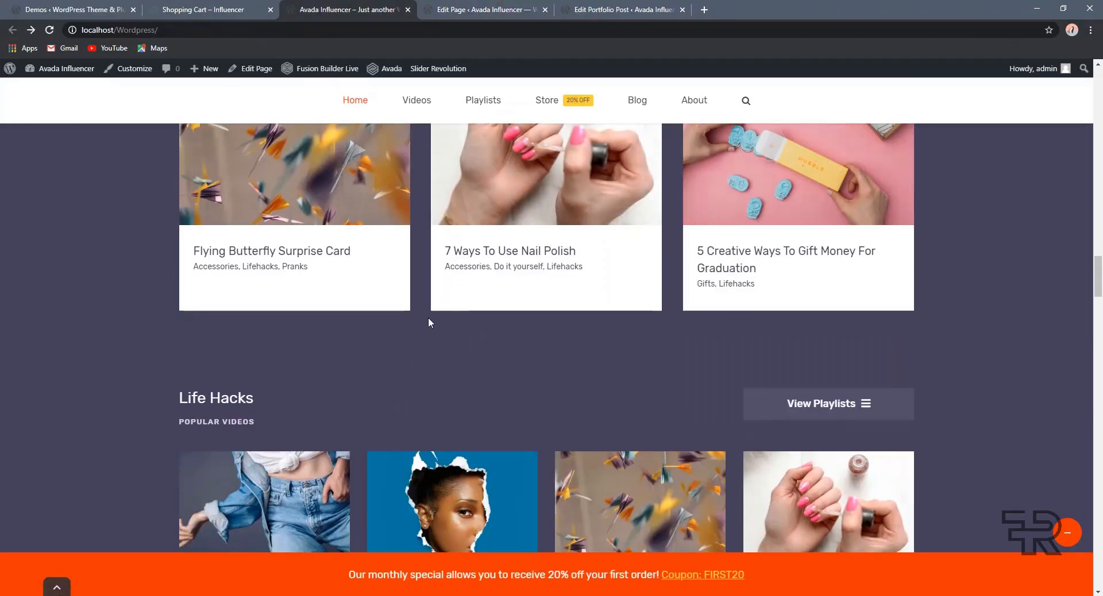
left_click(441, 8)
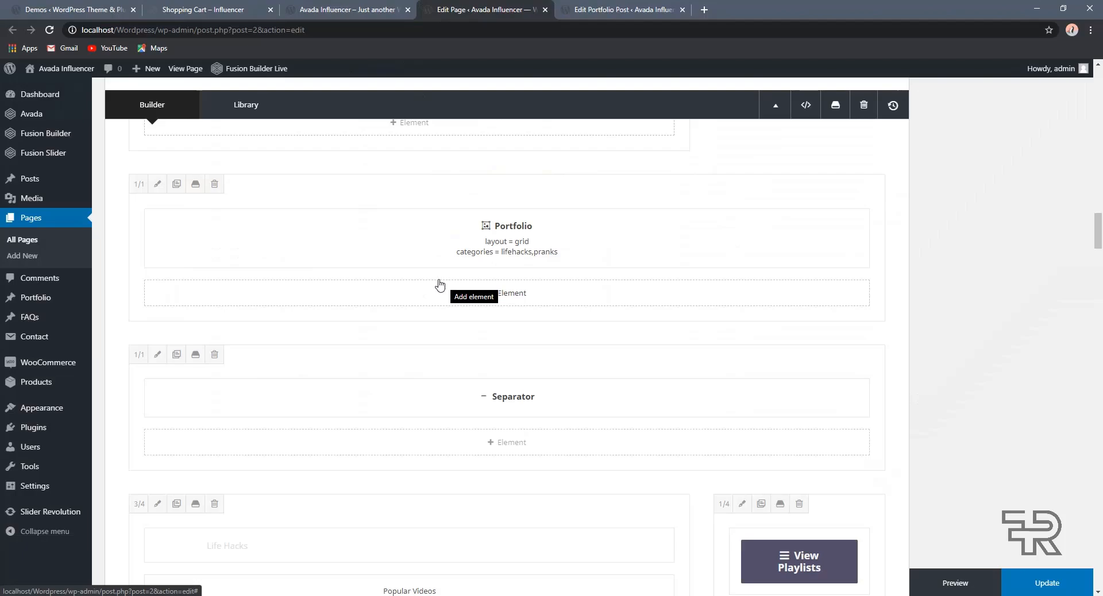
left_click(374, 8)
scroll(437, 75, "up", 2)
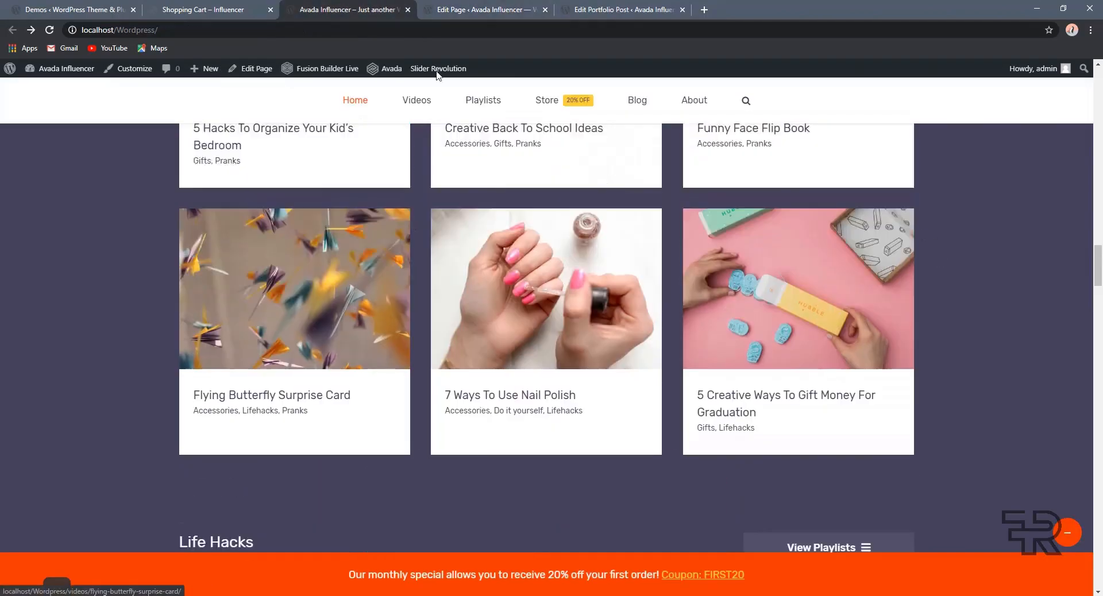
Step: Match the builder's curly highlight Title, tagline text and Subscribe button to the live Our Vlog header below the curved divider
left_click(488, 9)
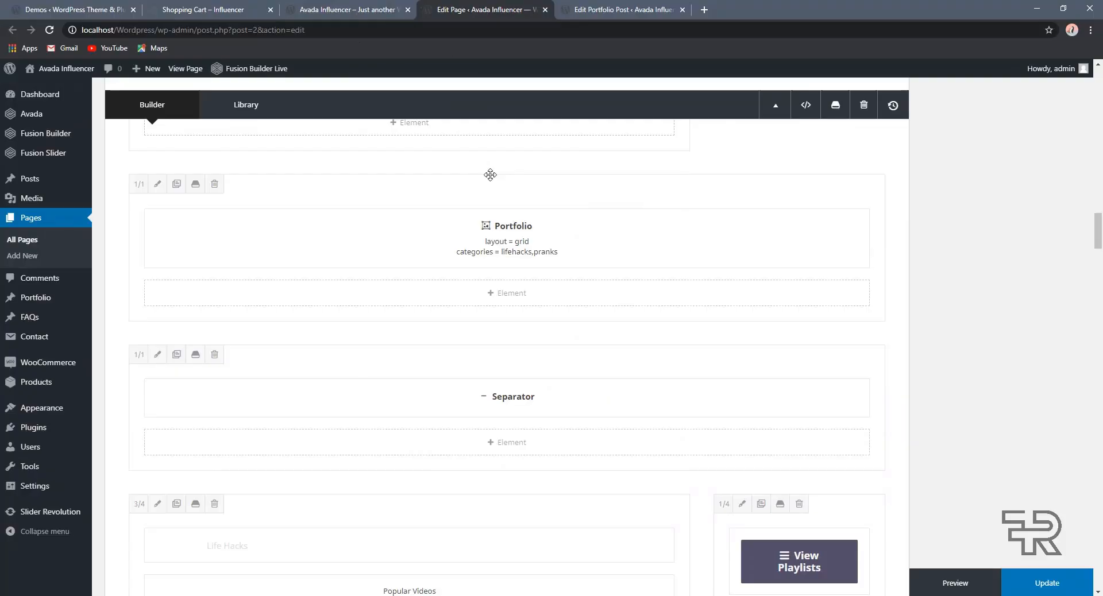
scroll(491, 174, "up", 2)
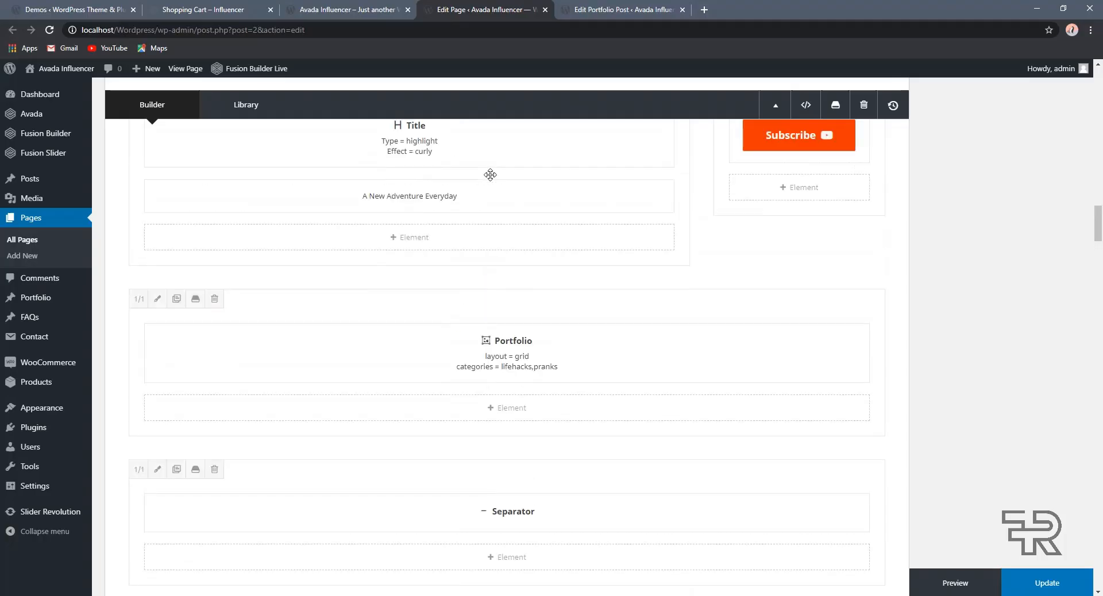
left_click(379, 4)
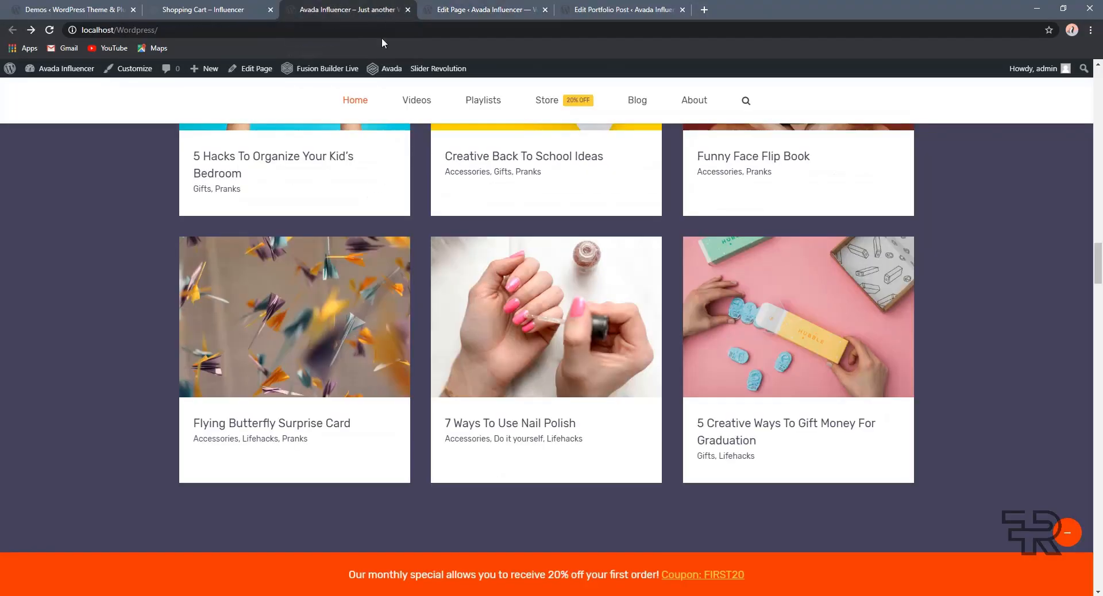
scroll(566, 258, "up", 8)
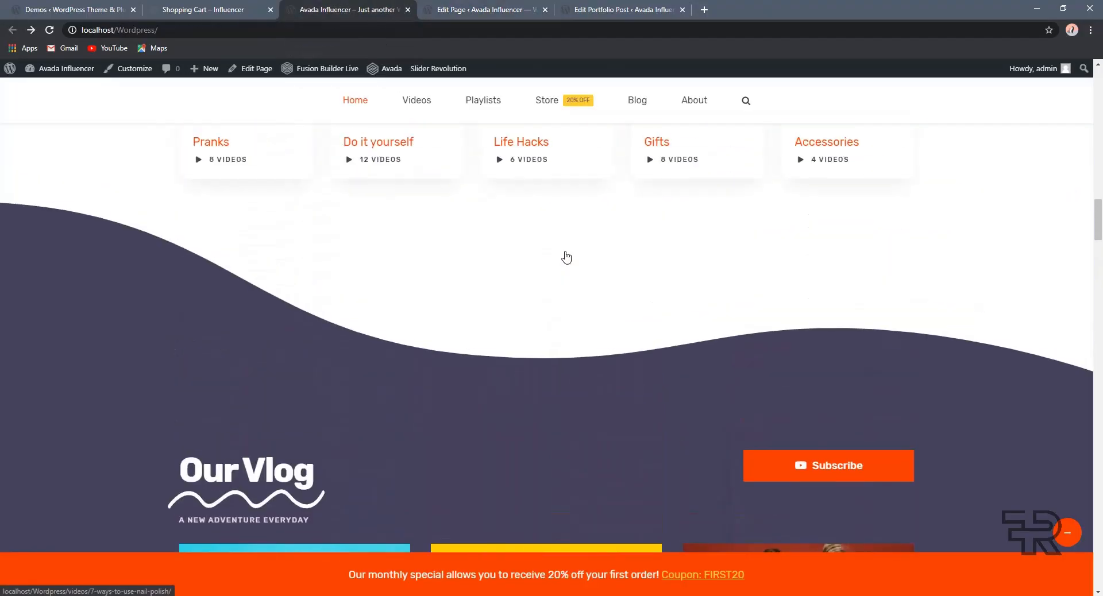